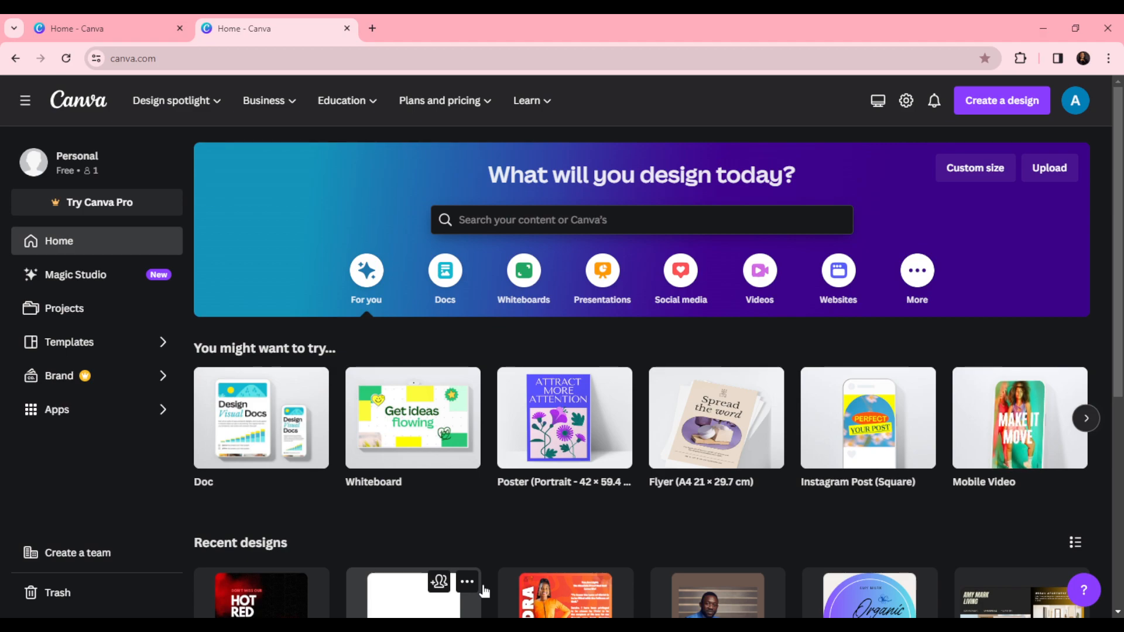
- Open the Hot Red Night Party poster from recent designs and close the extra home tab
click(258, 596)
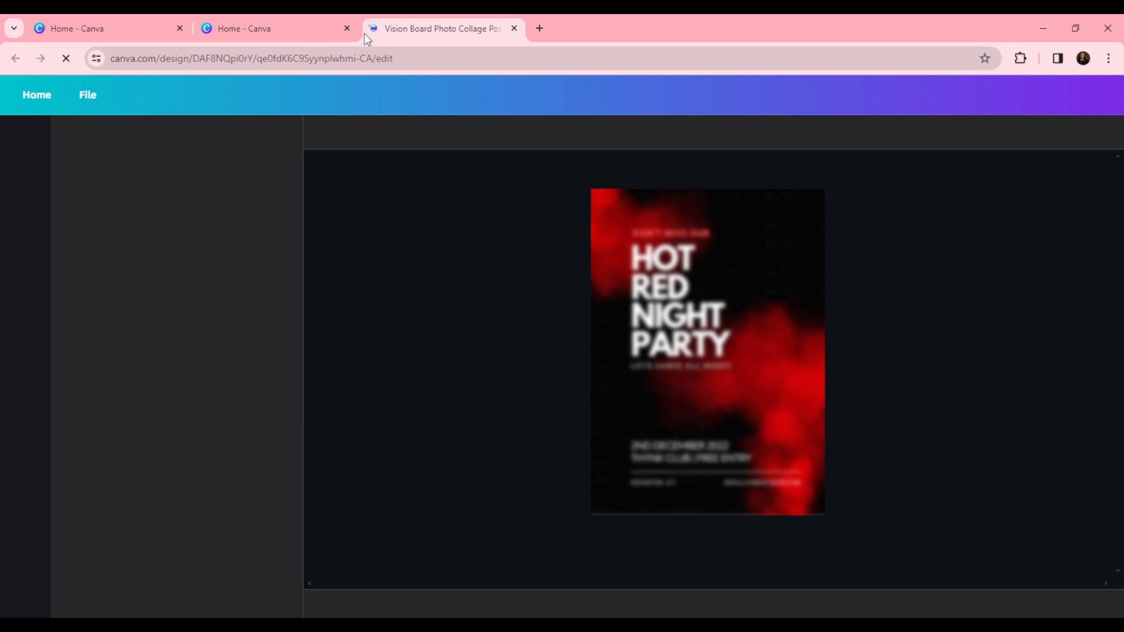
click(175, 31)
click(179, 28)
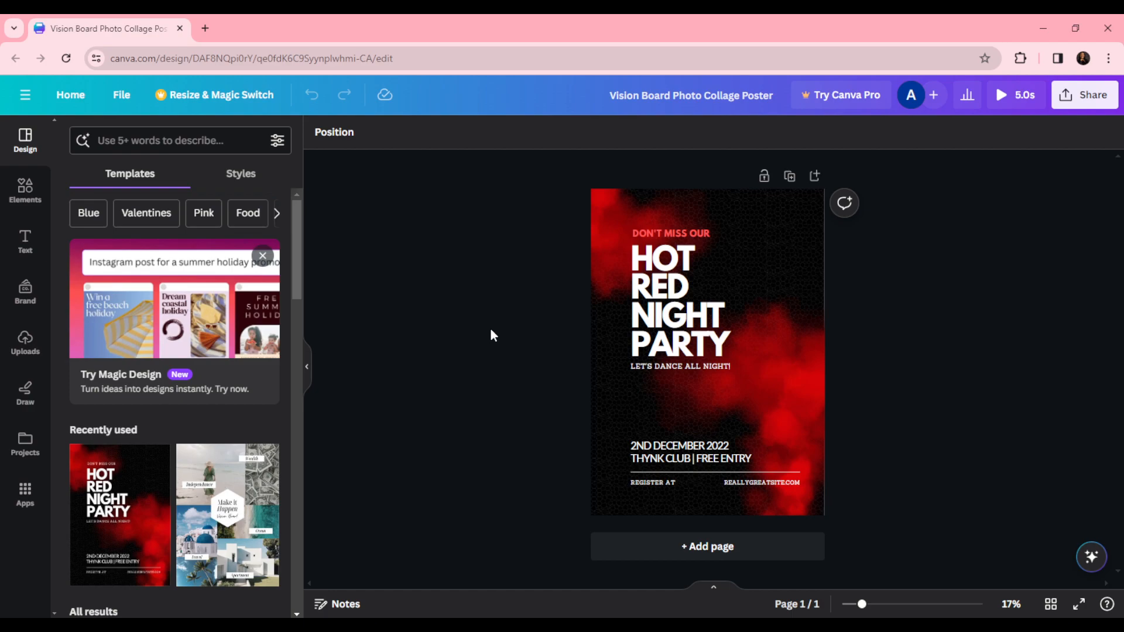
- Add a heading reading AMY'S STORE and move it just below the party title
click(23, 246)
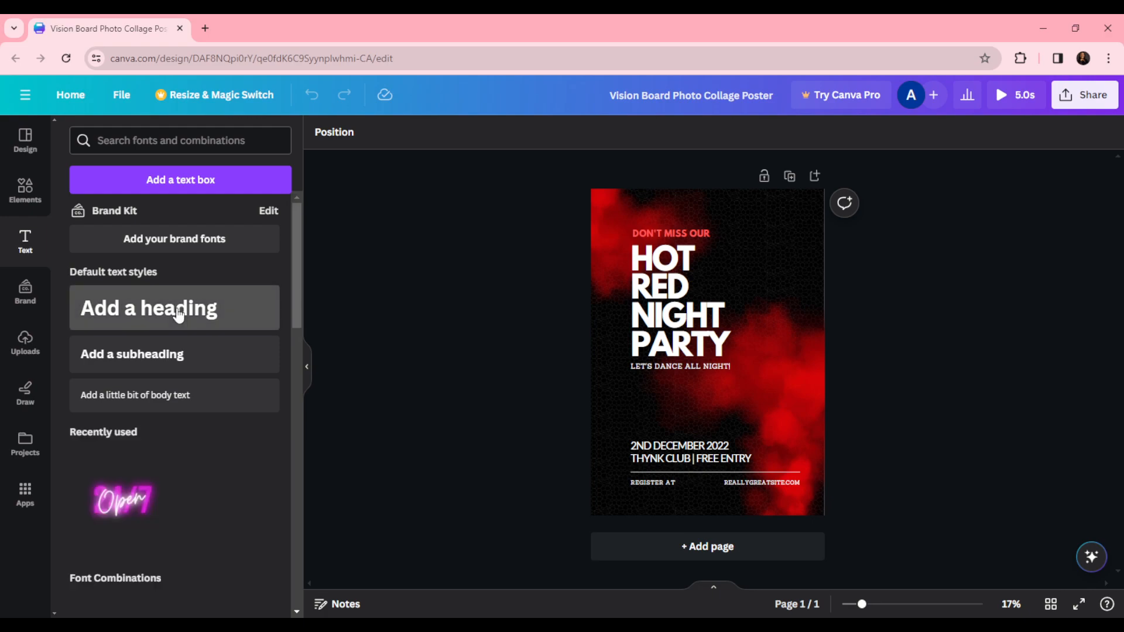
click(178, 315)
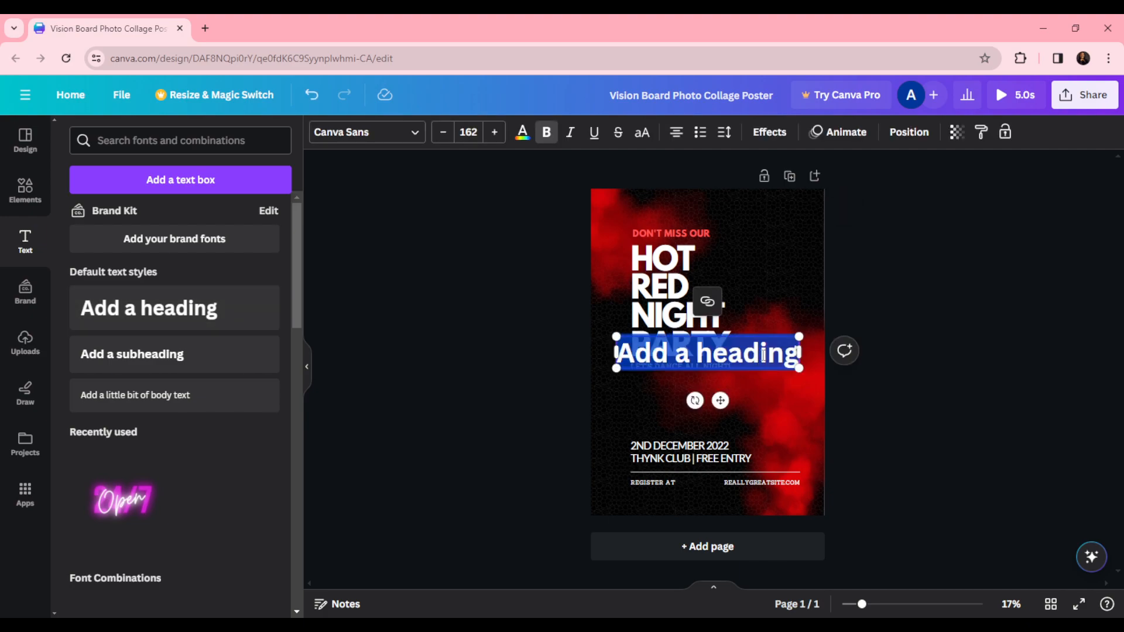
text(AM)
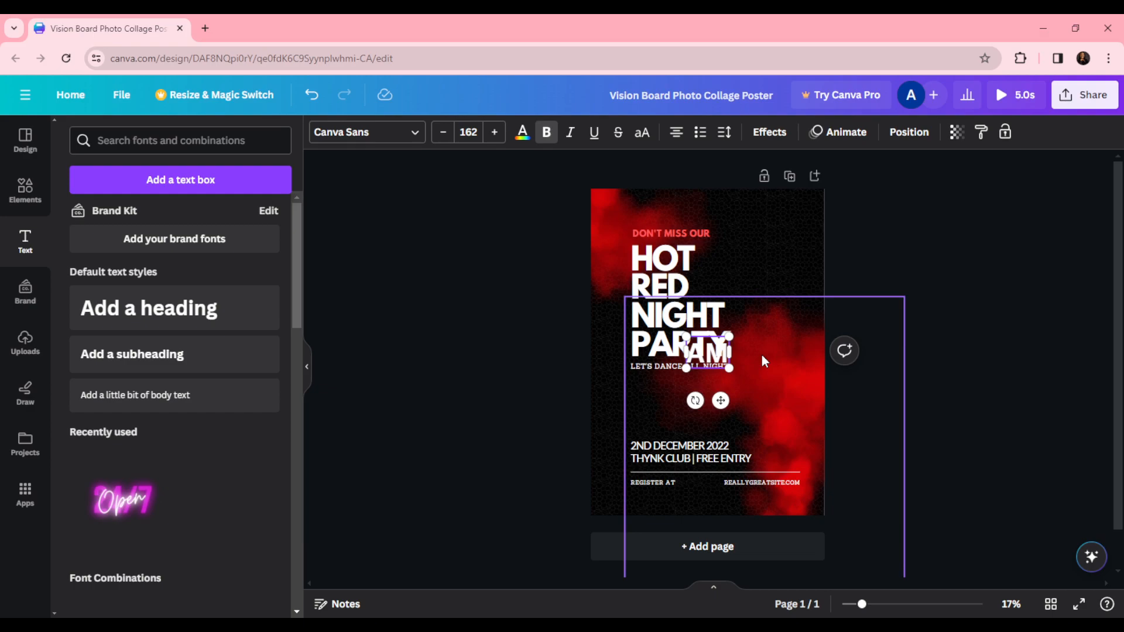
text(Y'S ST)
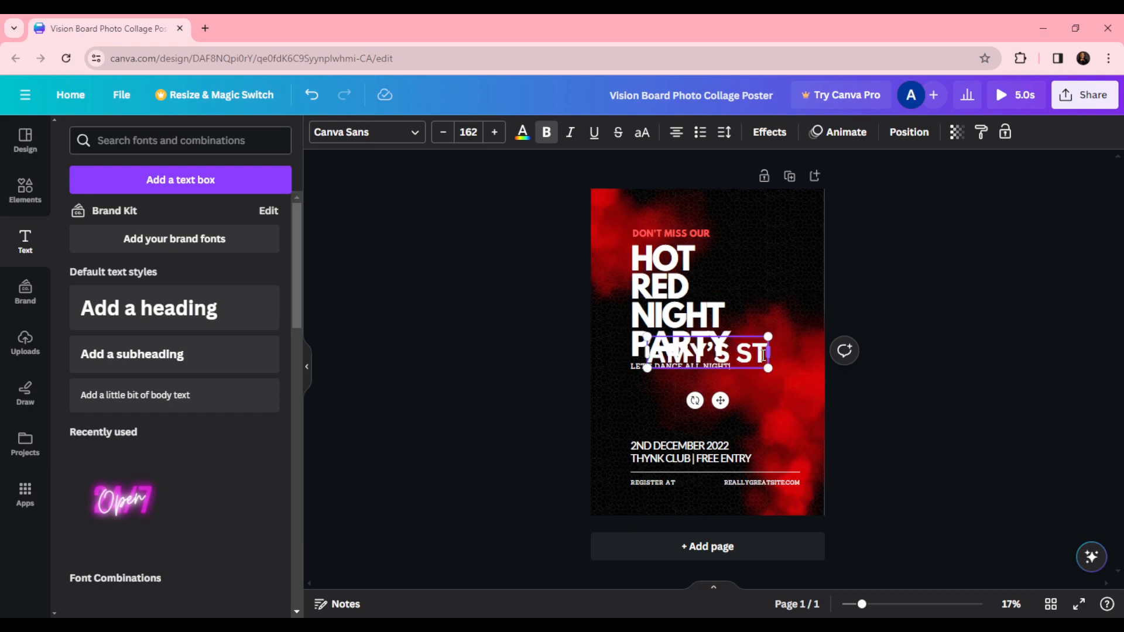
text(ORE)
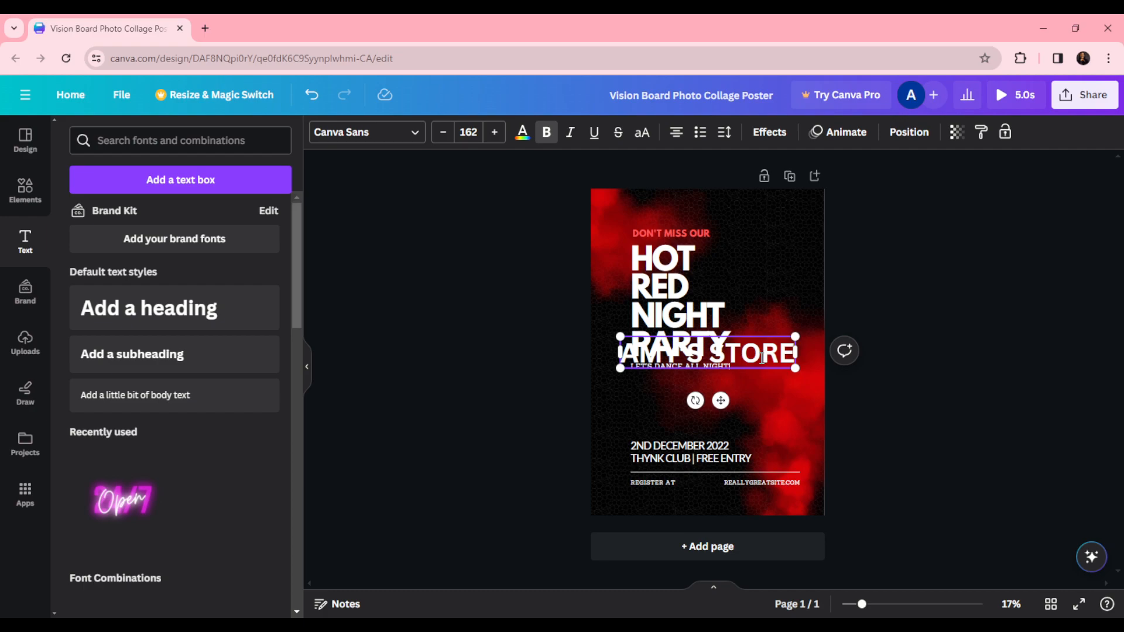
drag(704, 350, 711, 393)
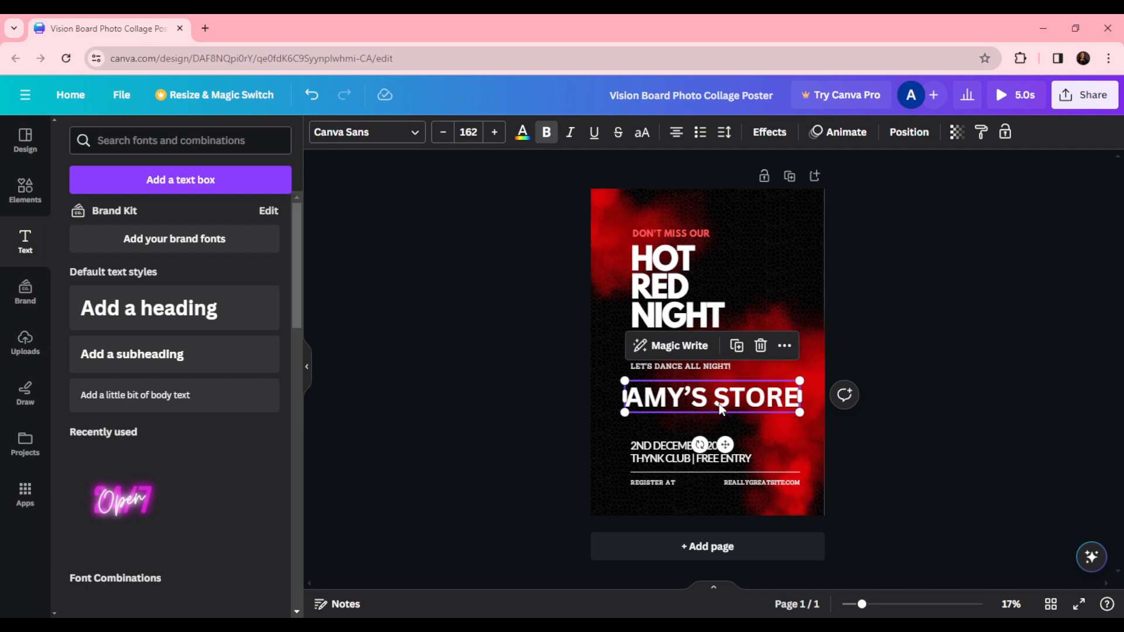
drag(722, 409, 716, 400)
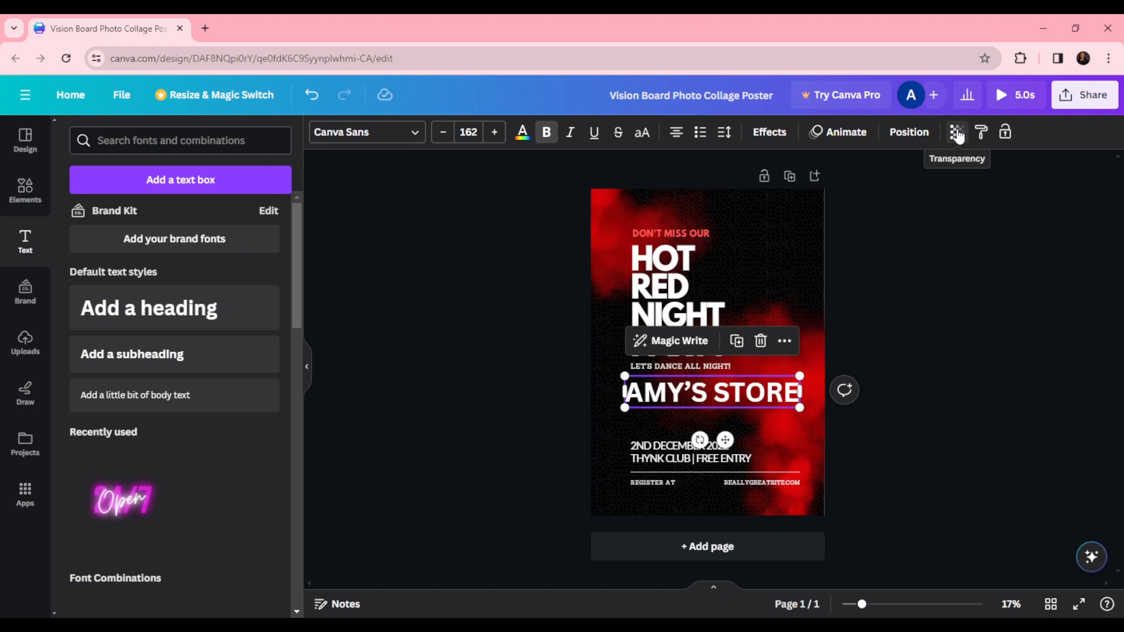
- Set the AMY'S STORE text's transparency to 8
click(958, 135)
drag(956, 190, 835, 197)
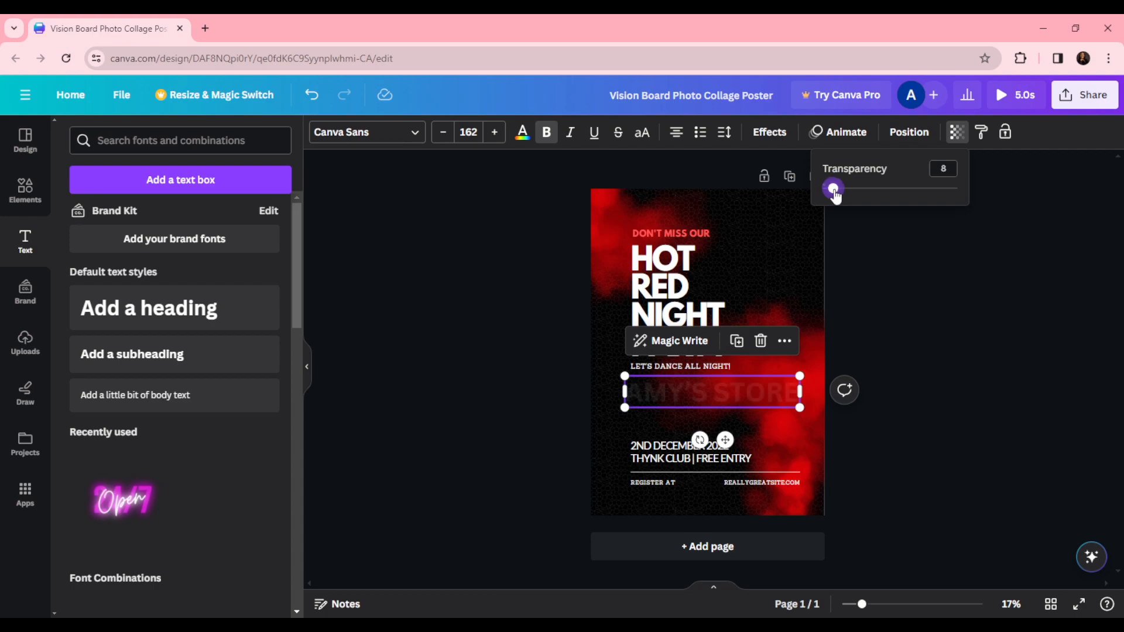
click(865, 384)
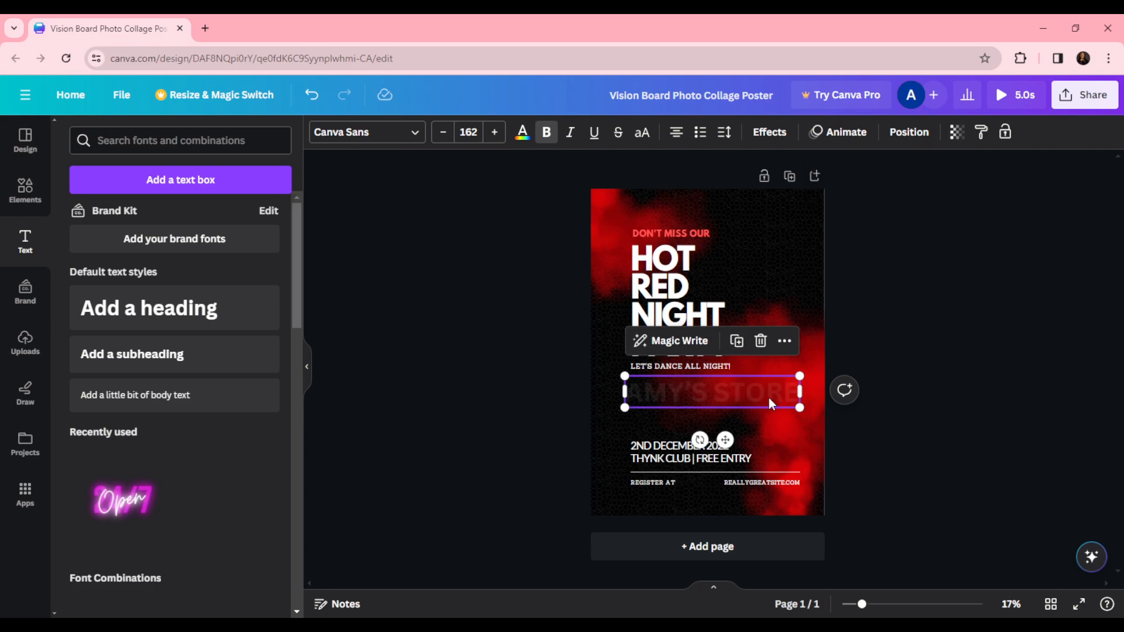
click(789, 345)
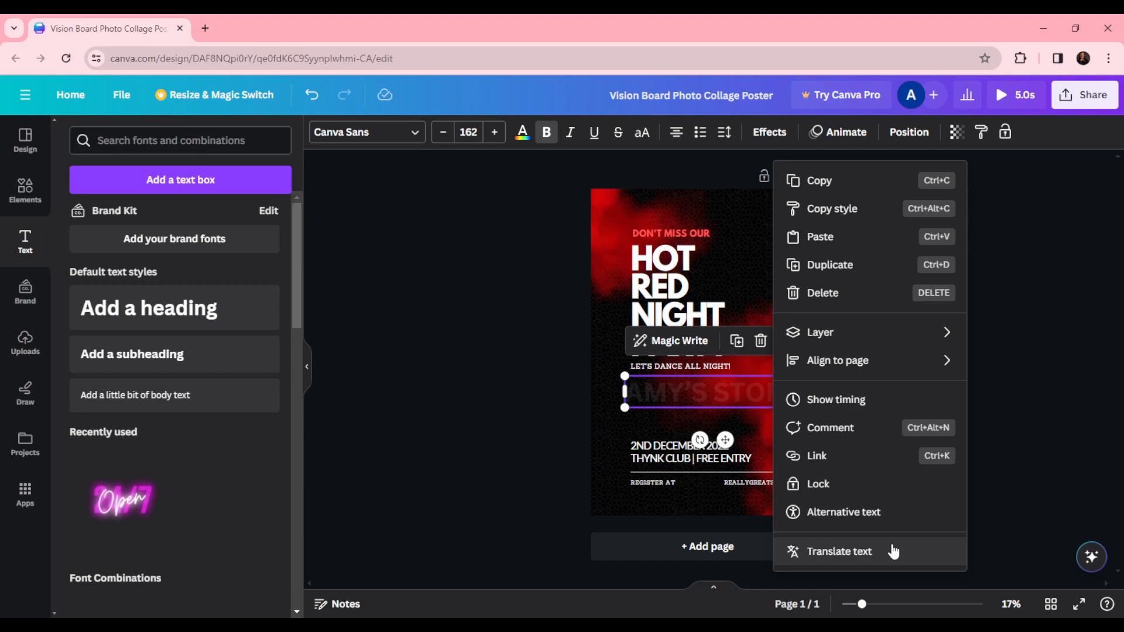
click(1018, 285)
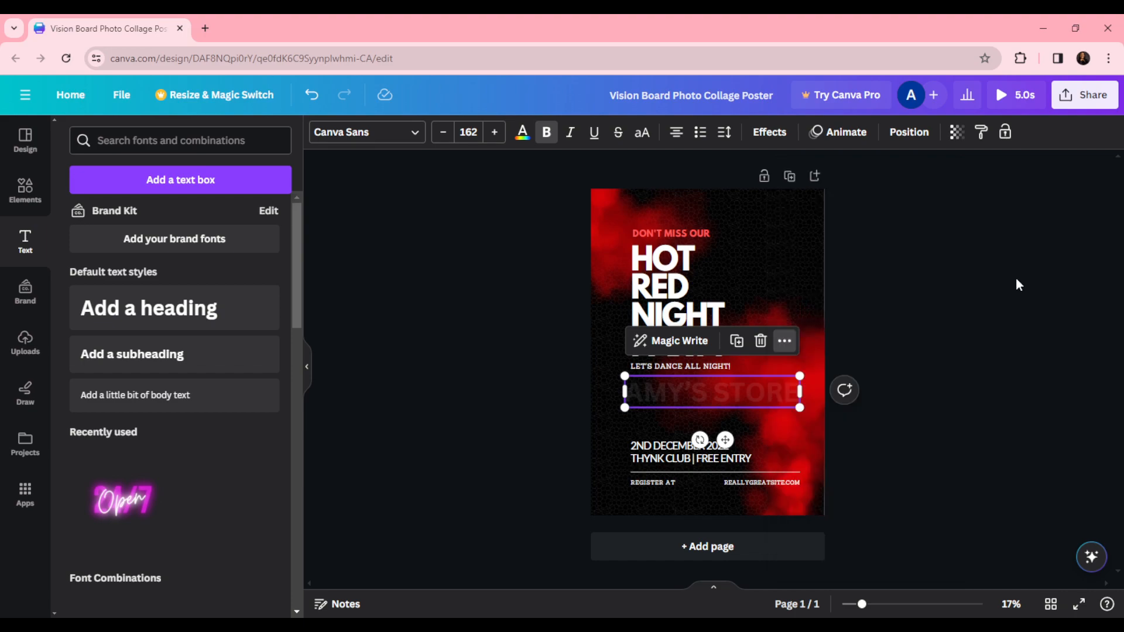
click(1018, 284)
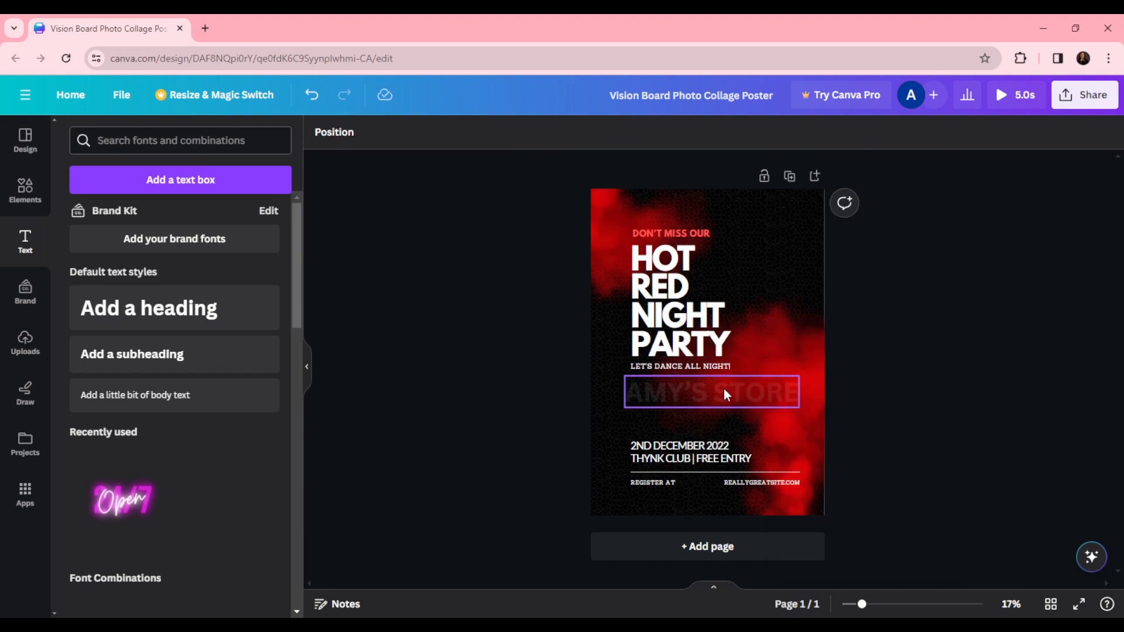
- Rotate the AMY'S STORE text slightly and set its font size to 200
click(726, 396)
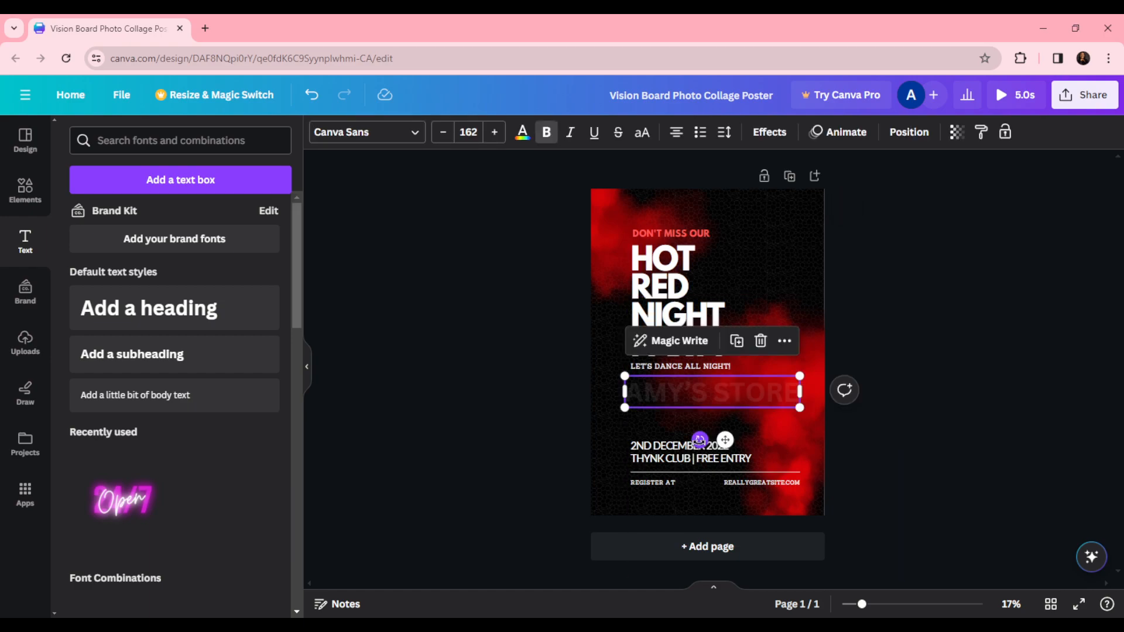
mouse_move(699, 440)
mouse_down()
mouse_move(746, 432)
mouse_move(697, 449)
mouse_move(704, 443)
mouse_up()
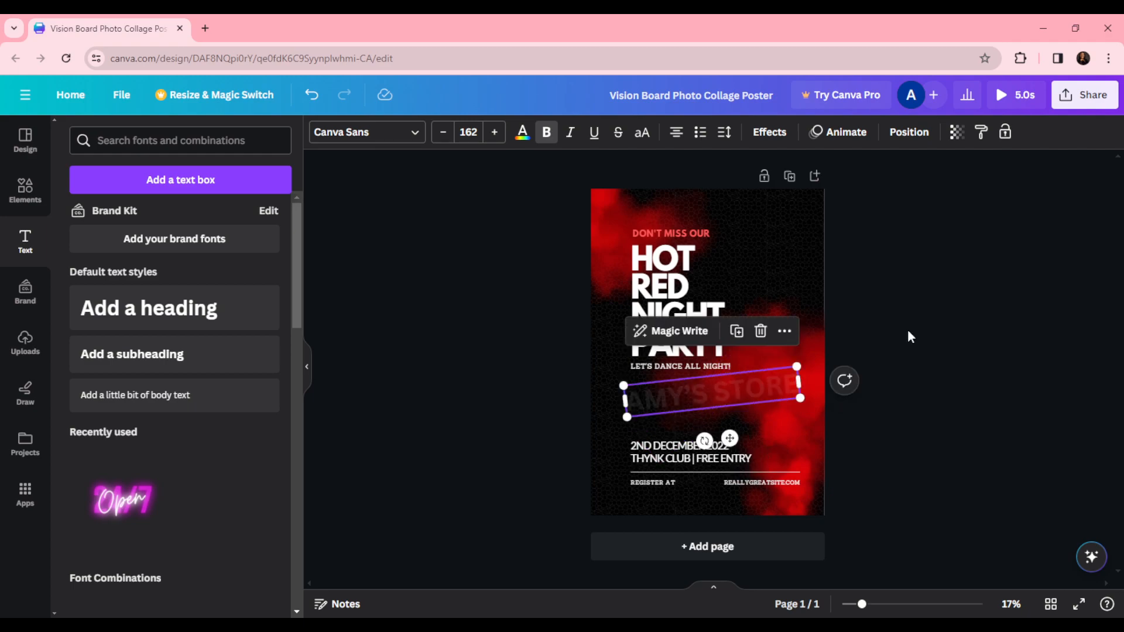
click(548, 131)
click(480, 131)
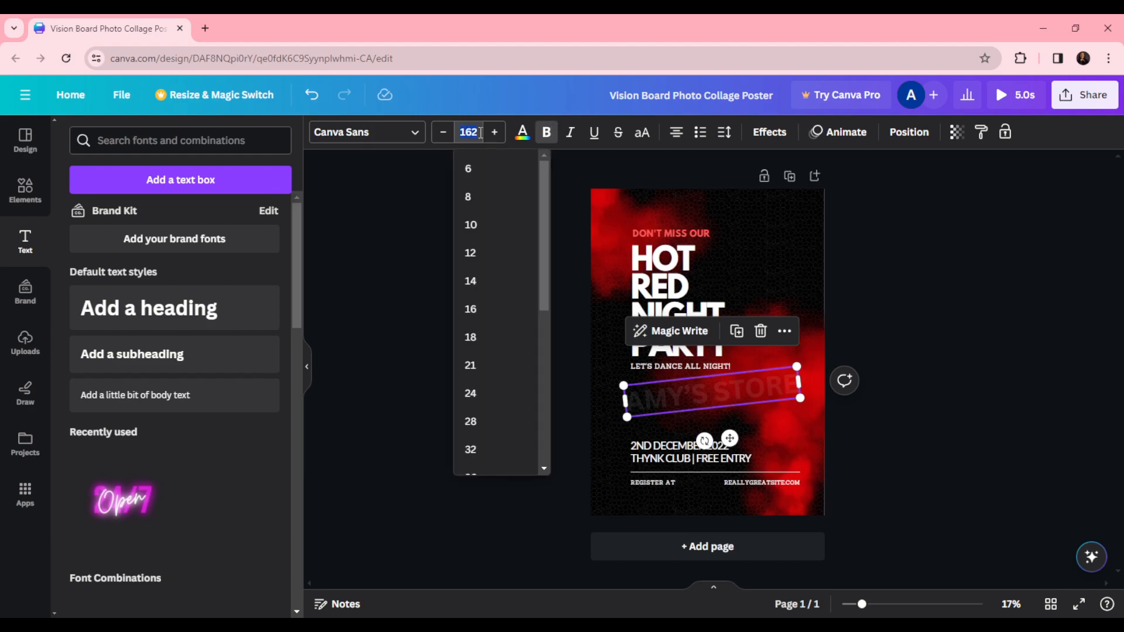
text(200)
key(Return)
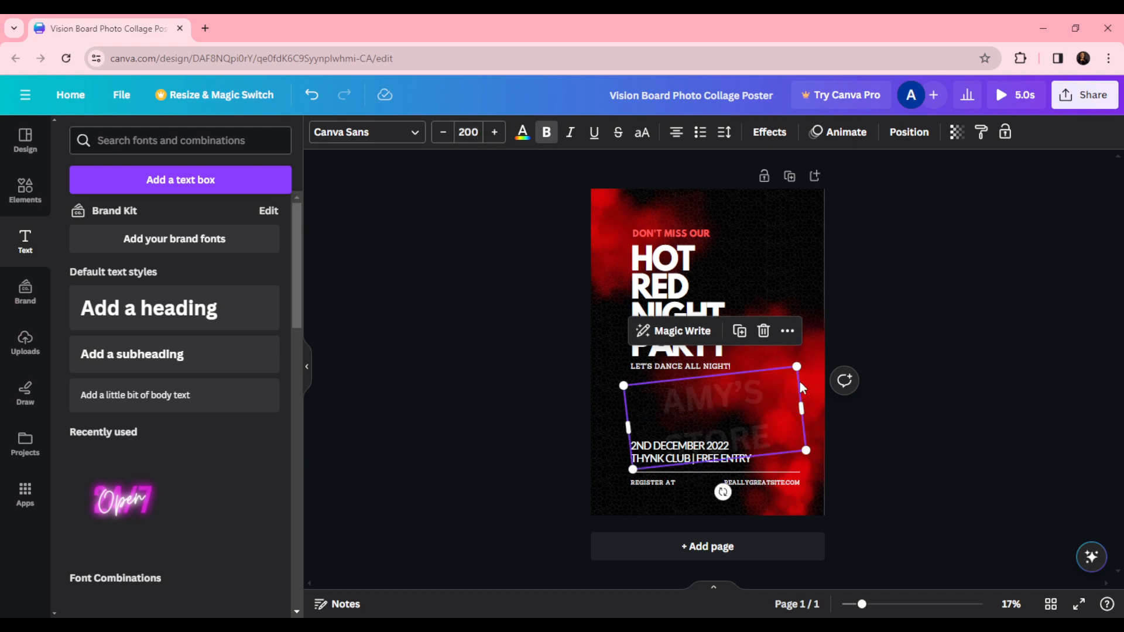
- Widen the text box so AMY'S STORE fits on one line and move it near the poster's top
drag(802, 388, 863, 379)
drag(779, 403, 704, 271)
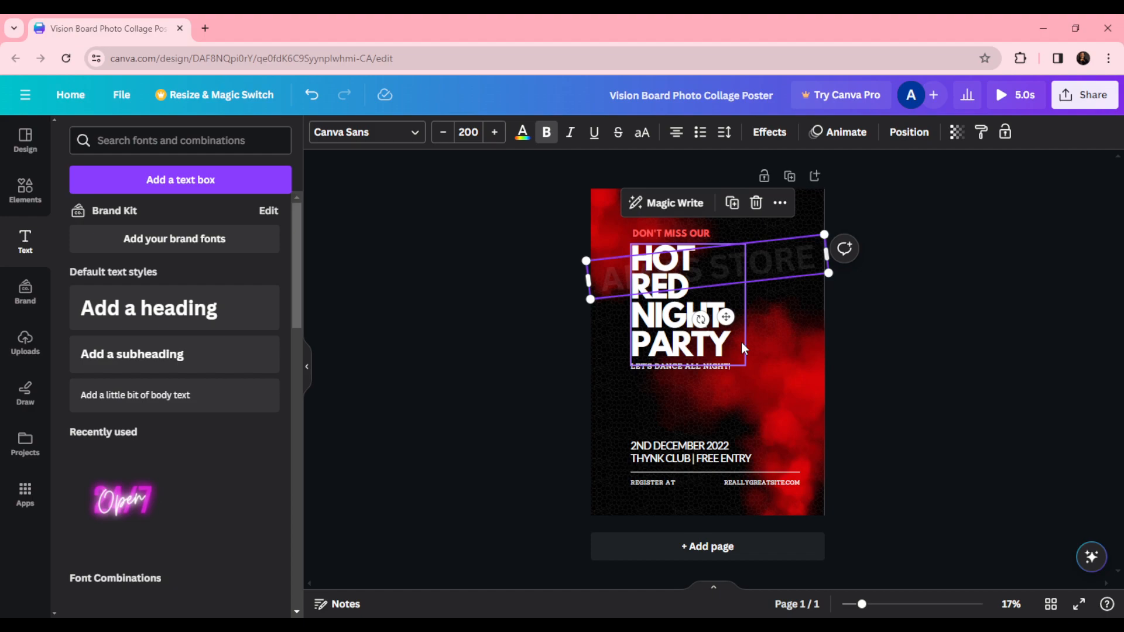
- Lower the AMY'S STORE text's transparency to 4
click(957, 132)
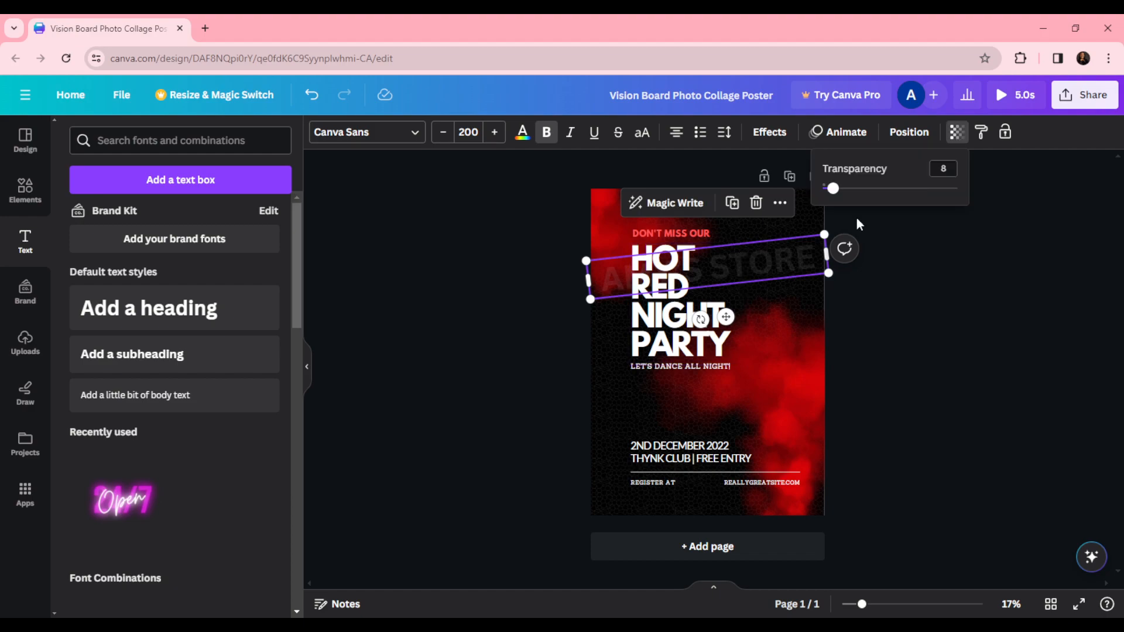
drag(831, 190, 829, 189)
drag(828, 189, 828, 189)
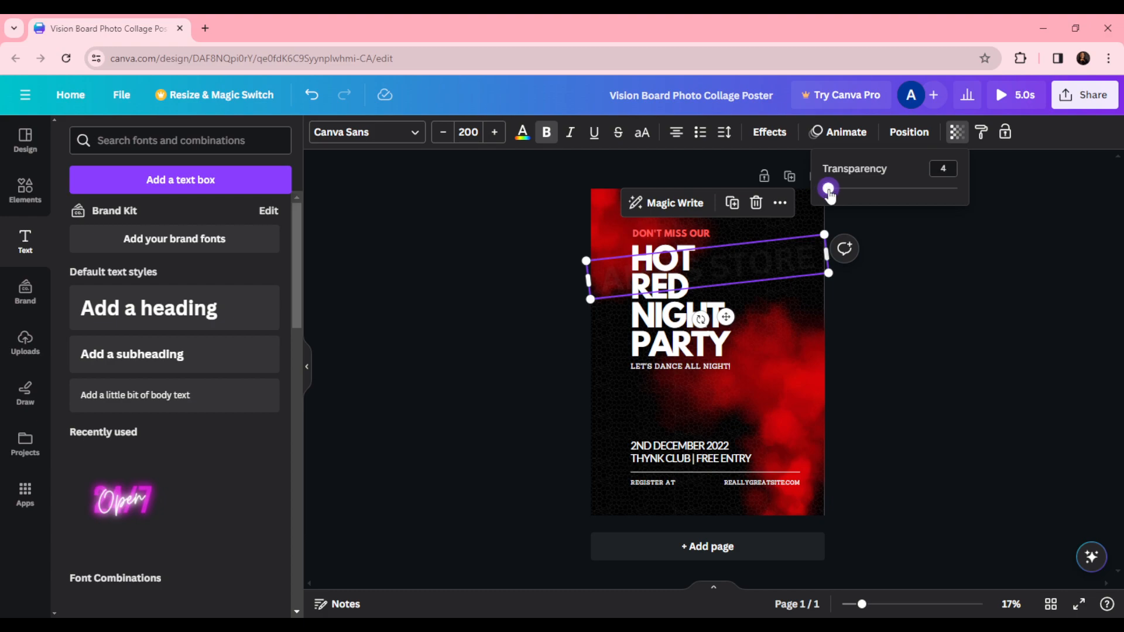
click(953, 236)
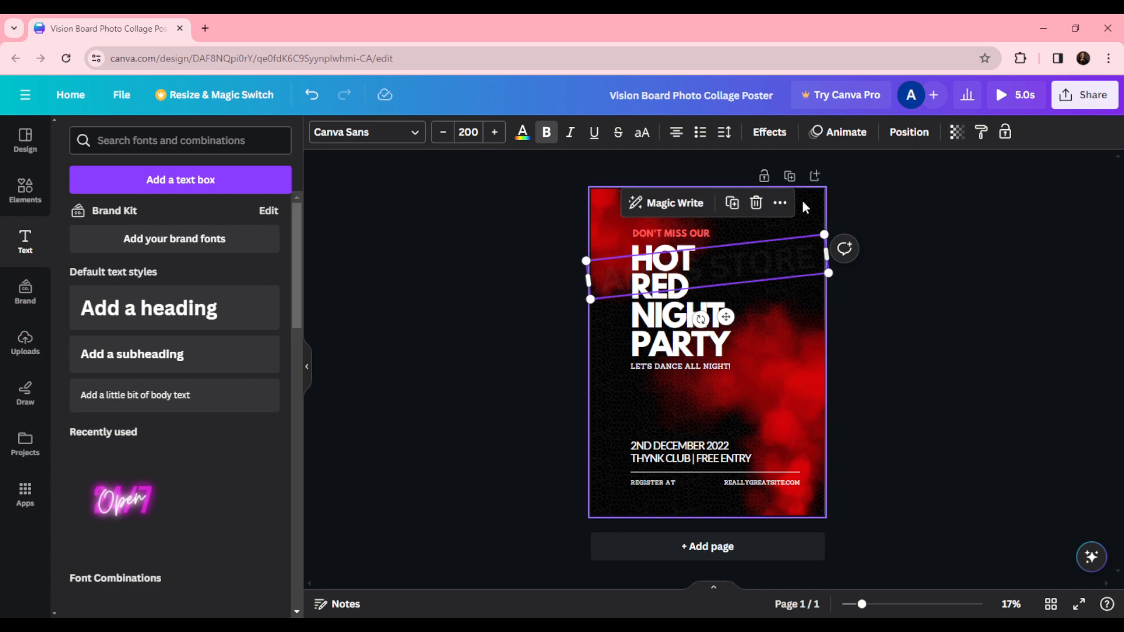
click(566, 328)
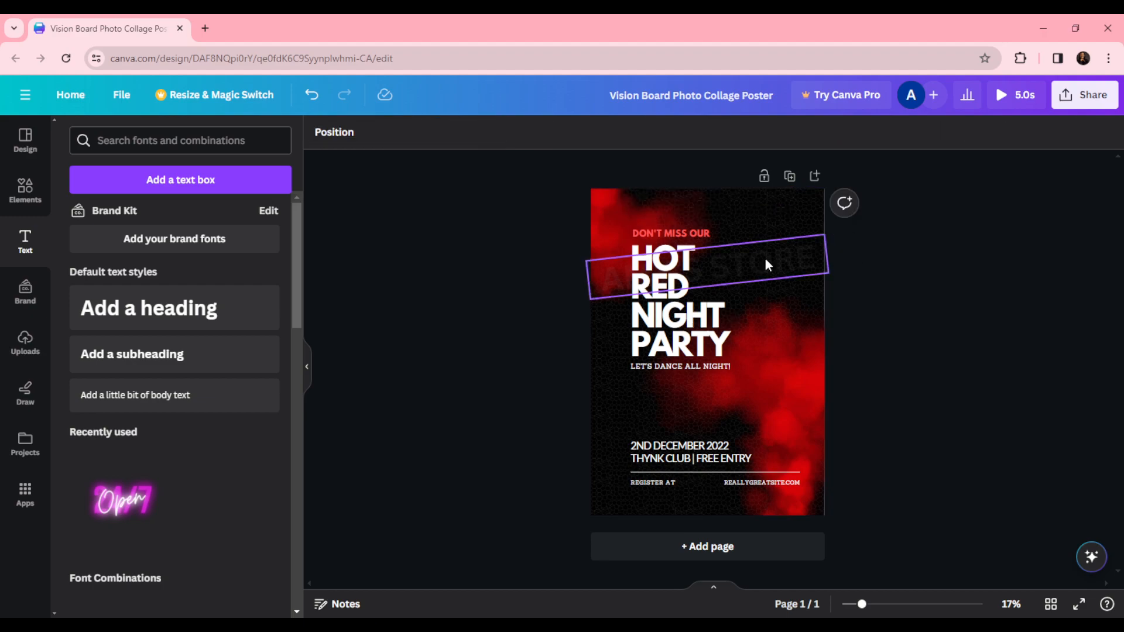
- Duplicate the AMY'S STORE text and move the copy down below the first one
click(777, 255)
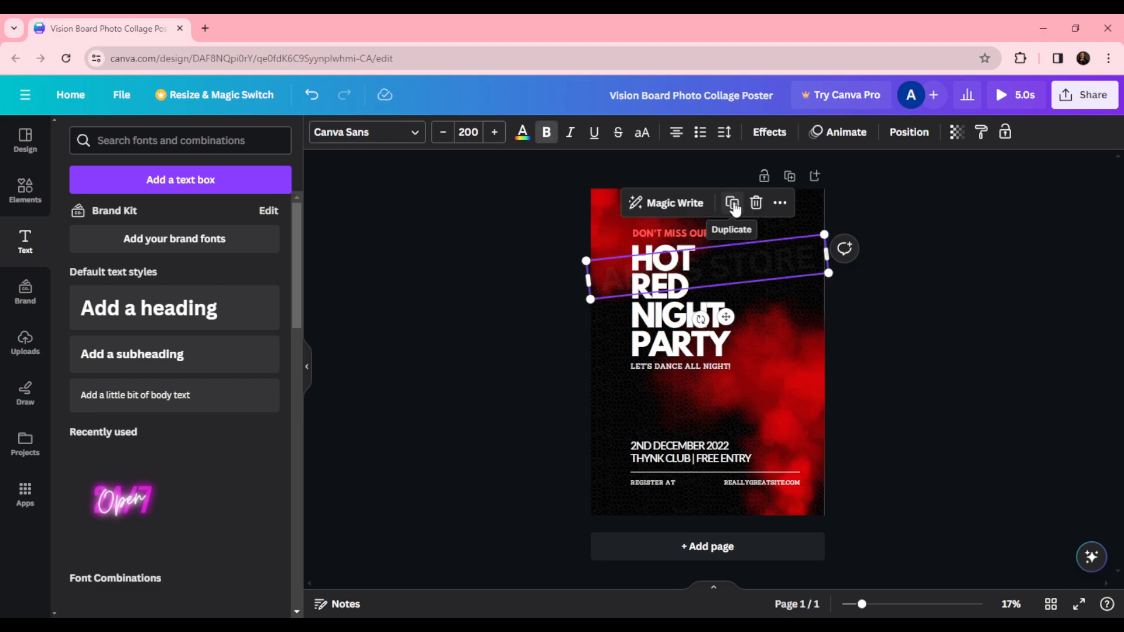
click(733, 204)
drag(731, 266, 728, 305)
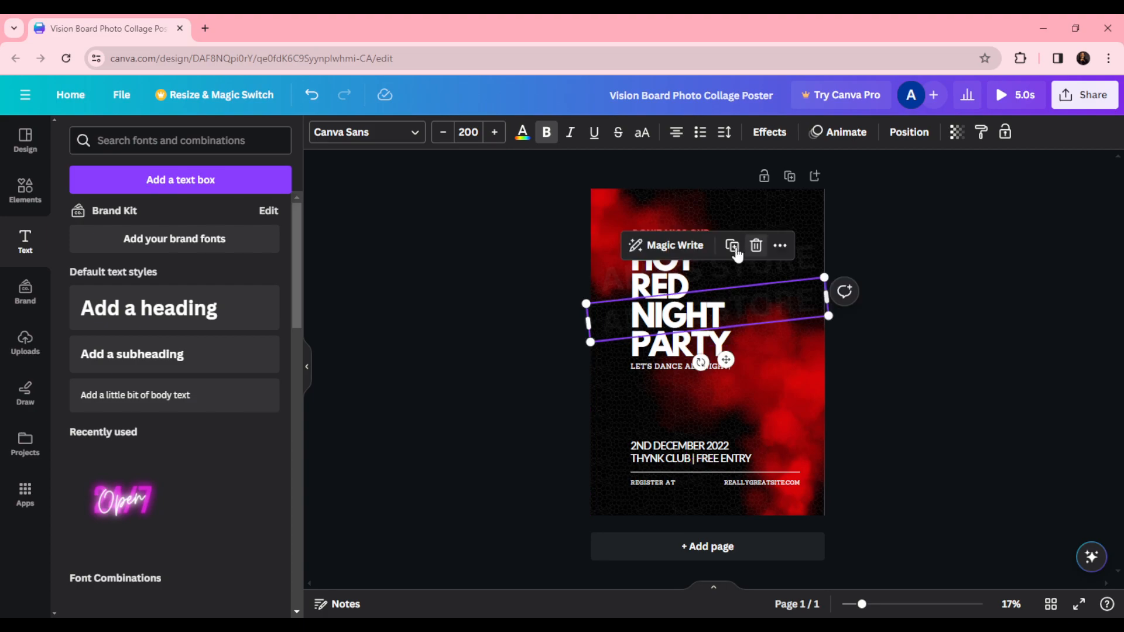
- Duplicate the text twice more, then undo the last two actions
click(735, 249)
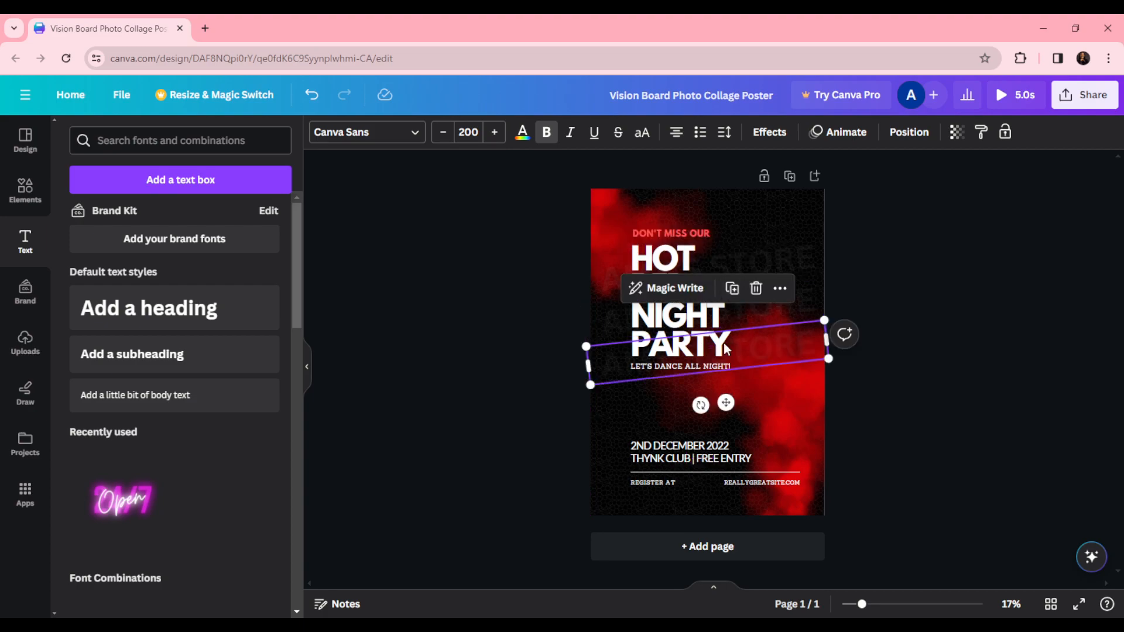
click(732, 288)
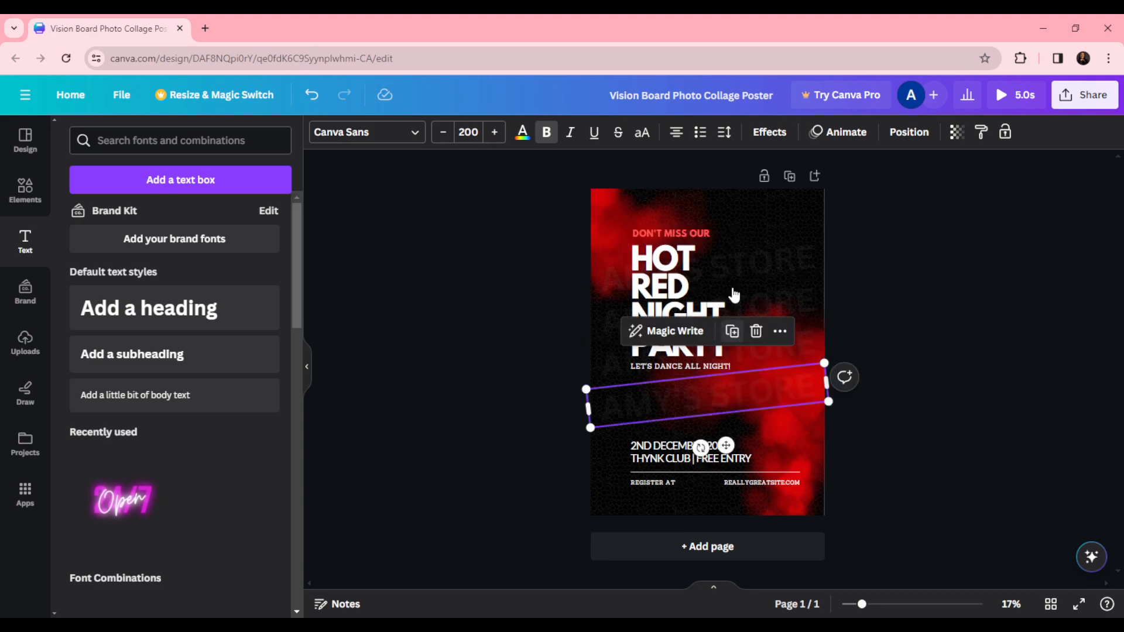
key(ctrl+z)
key(ctrl+z)
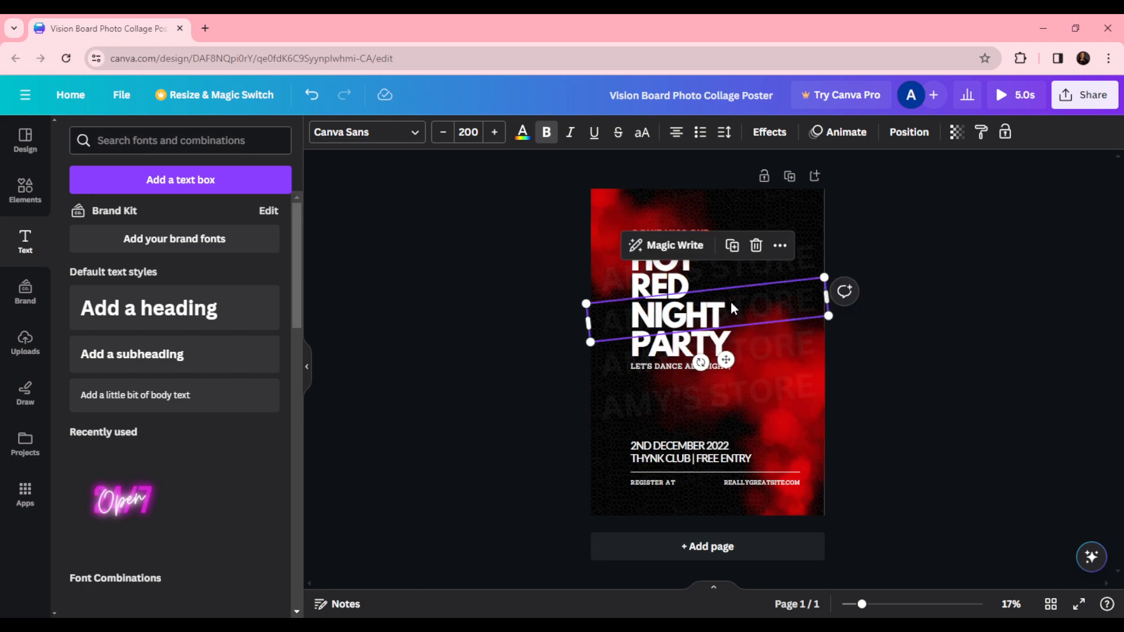
- Move a copy further down and duplicate it twice more, placing copies lower on the poster
drag(734, 299, 772, 404)
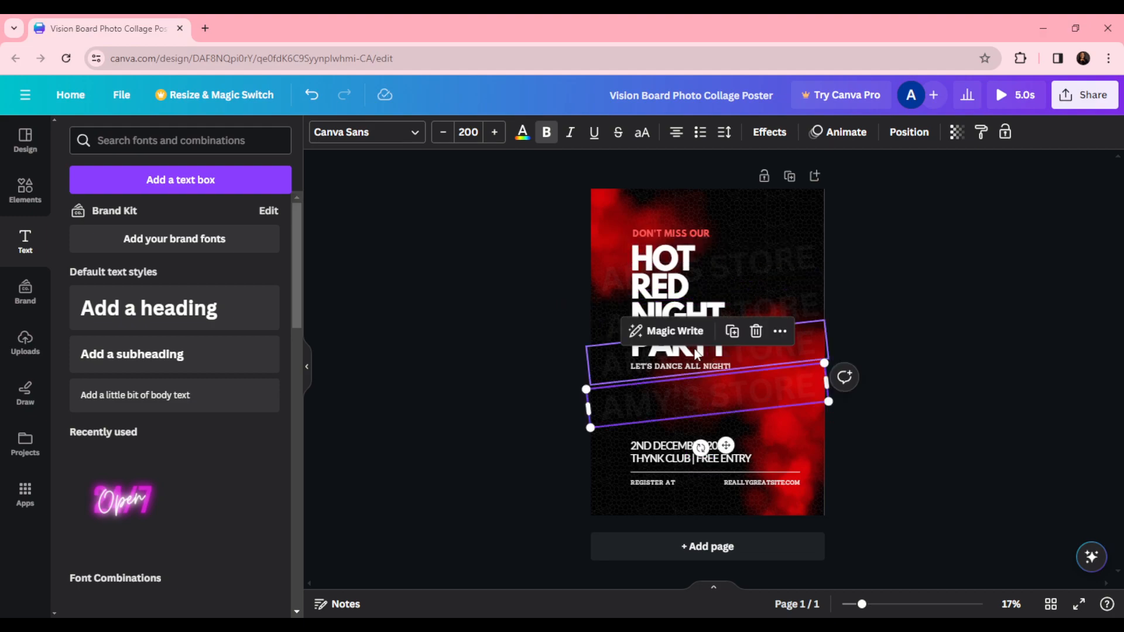
click(732, 332)
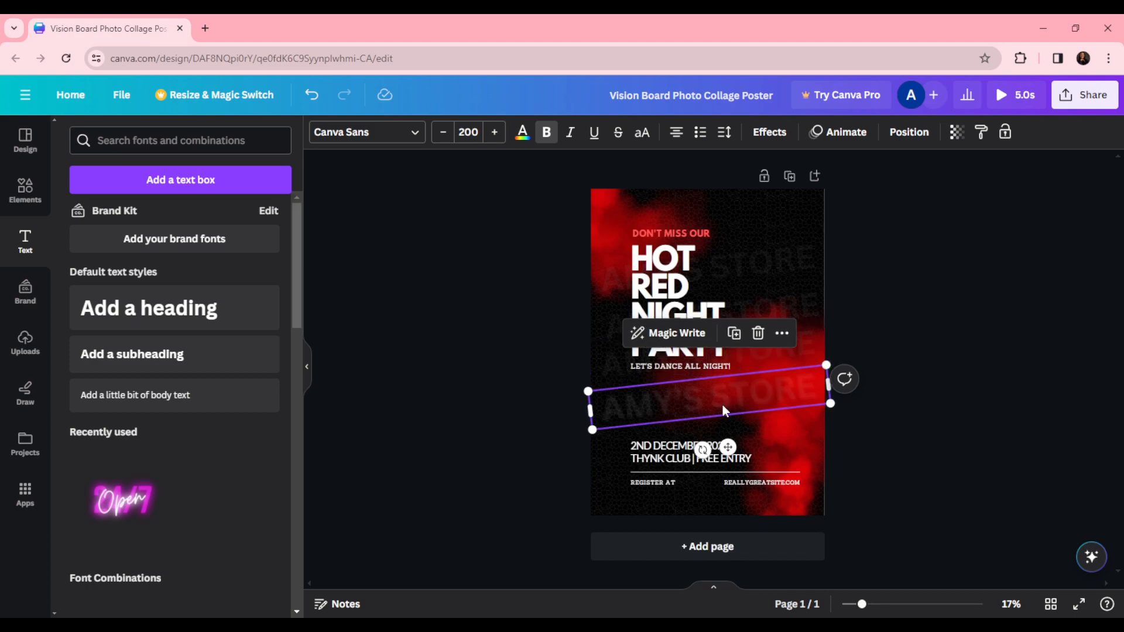
drag(720, 406, 720, 454)
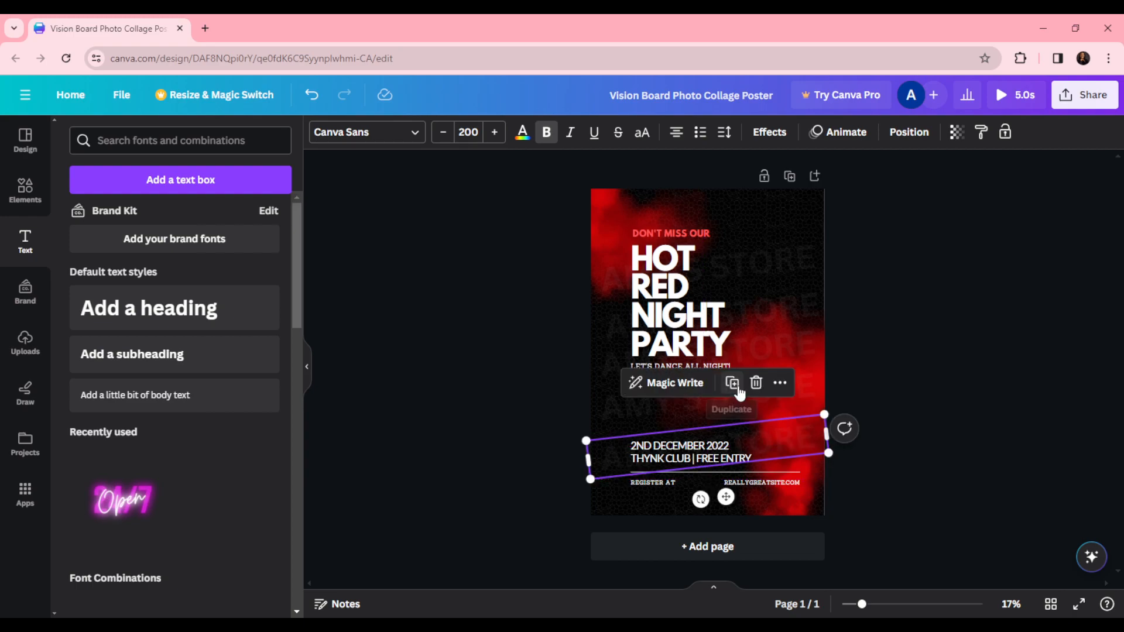
click(736, 389)
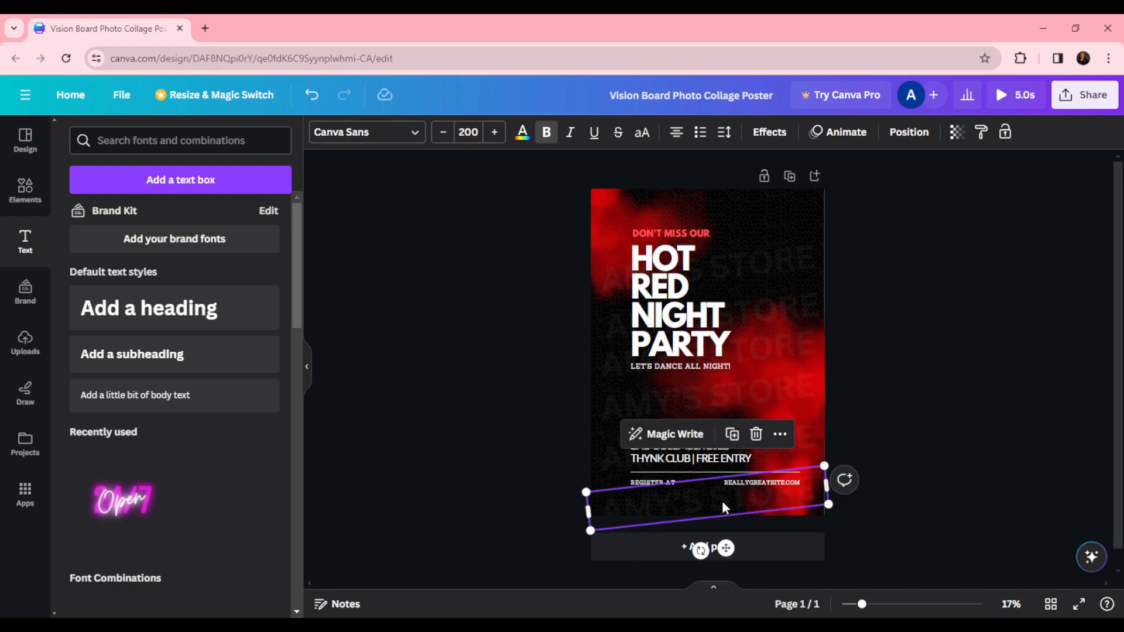
- Rearrange the AMY'S STORE copies so they are spaced evenly from top to bottom of the poster
click(752, 254)
drag(754, 256, 765, 342)
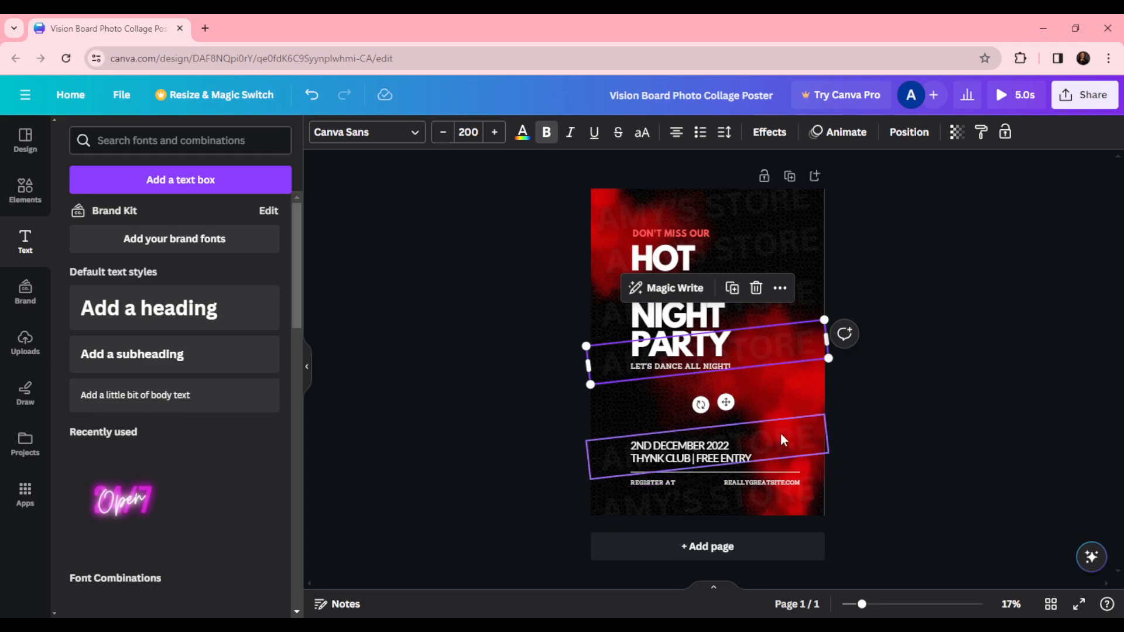
drag(781, 434, 781, 387)
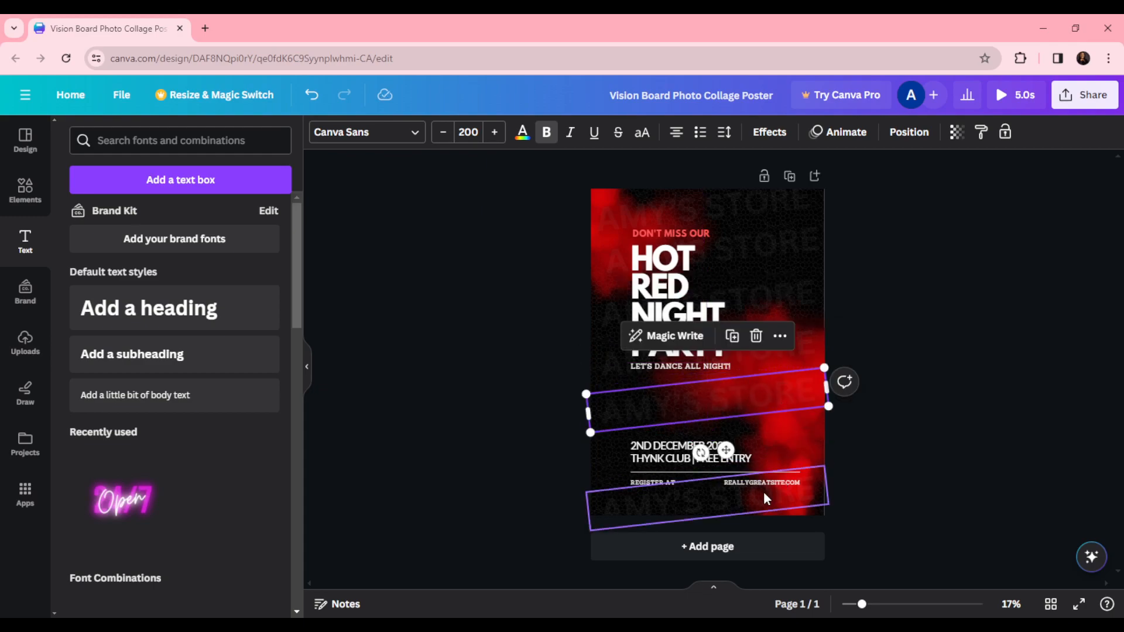
drag(764, 495, 764, 459)
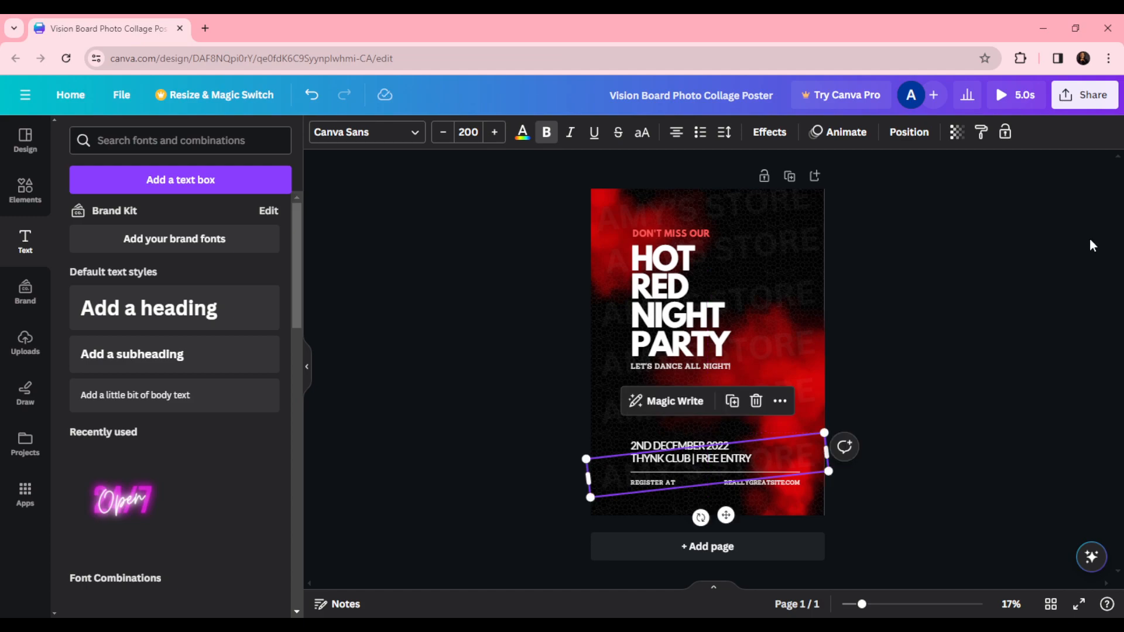
- Move the AMY'S STORE copy from the bottom of the poster up to the top edge
click(965, 375)
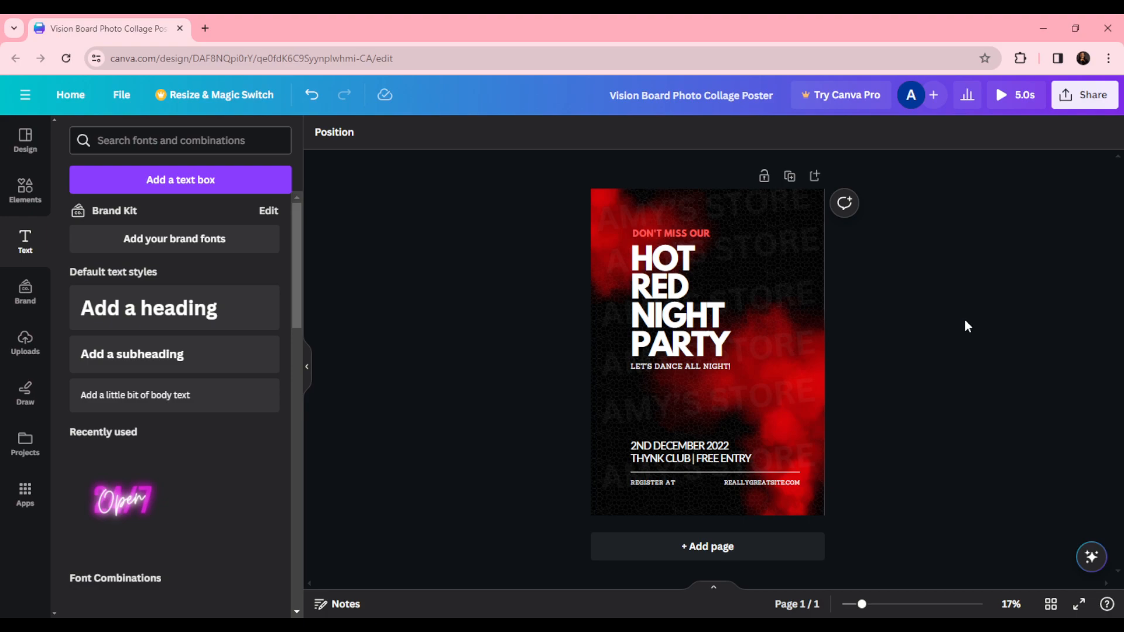
click(749, 455)
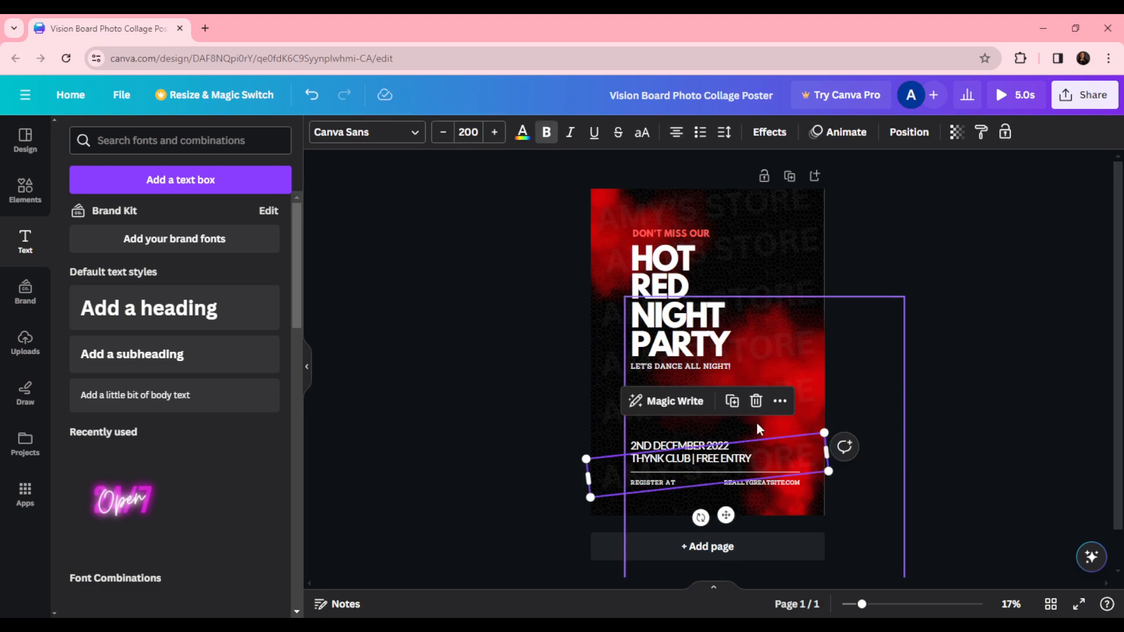
drag(766, 458, 776, 204)
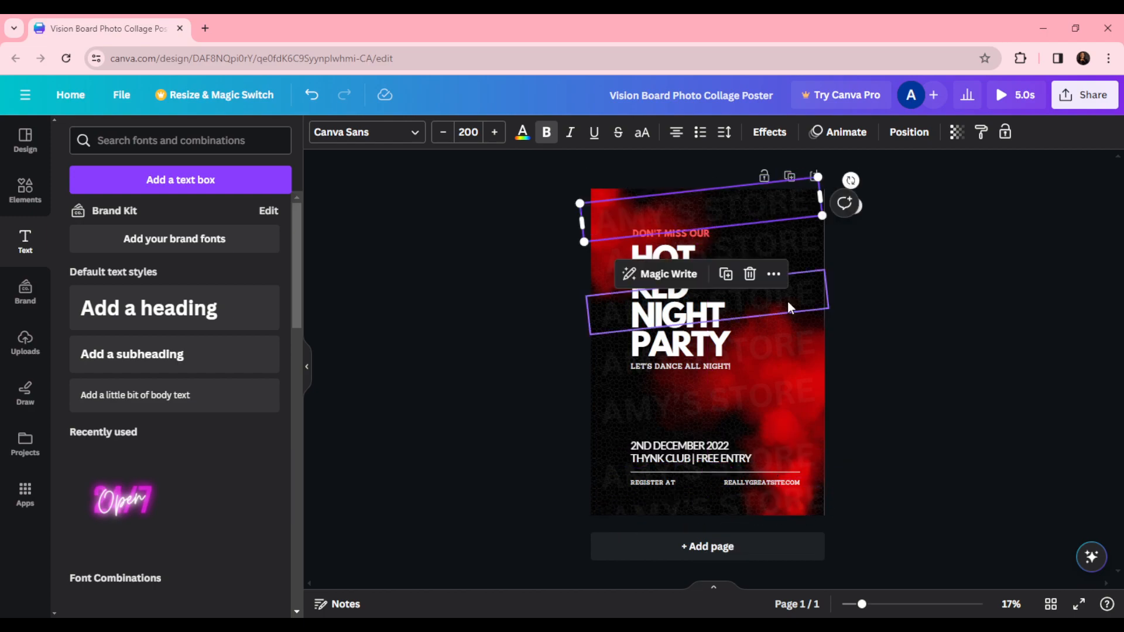
- Stretch the AMY'S STORE copy behind NIGHT wider past both poster edges and enlarge it slightly
click(788, 304)
drag(826, 289, 844, 281)
drag(584, 318, 552, 319)
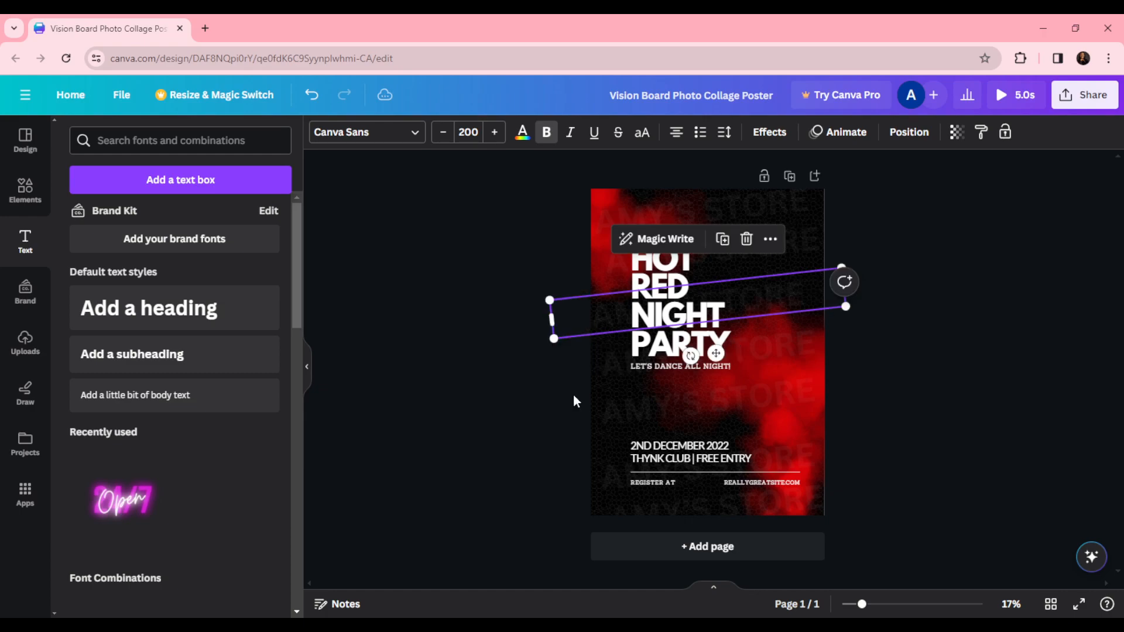
click(622, 368)
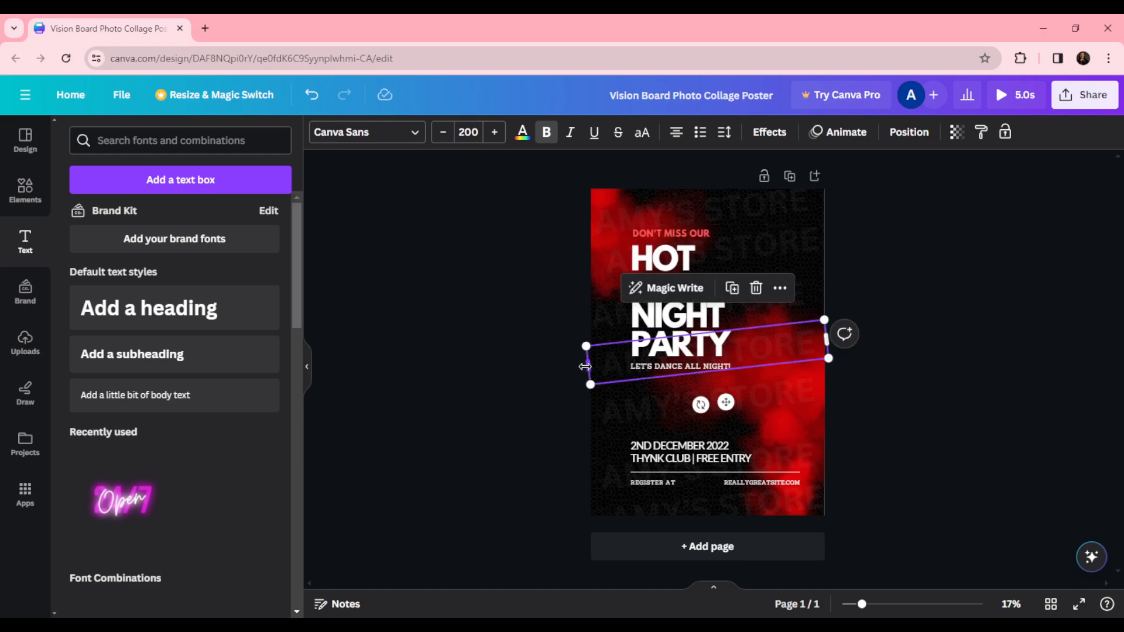
drag(586, 367, 580, 366)
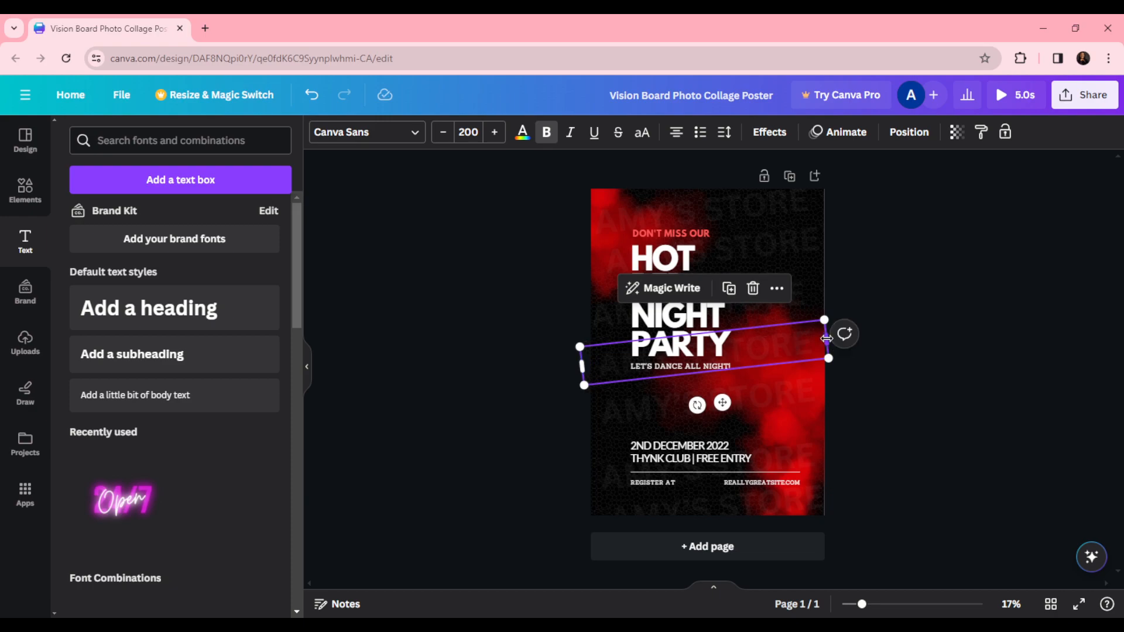
drag(826, 339, 835, 337)
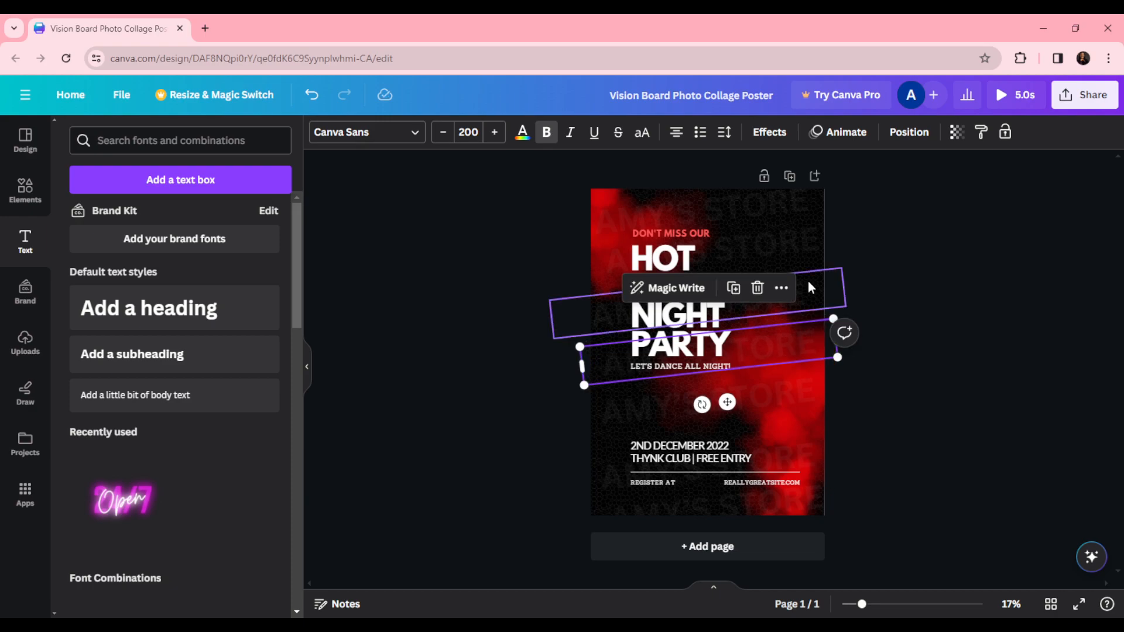
click(809, 287)
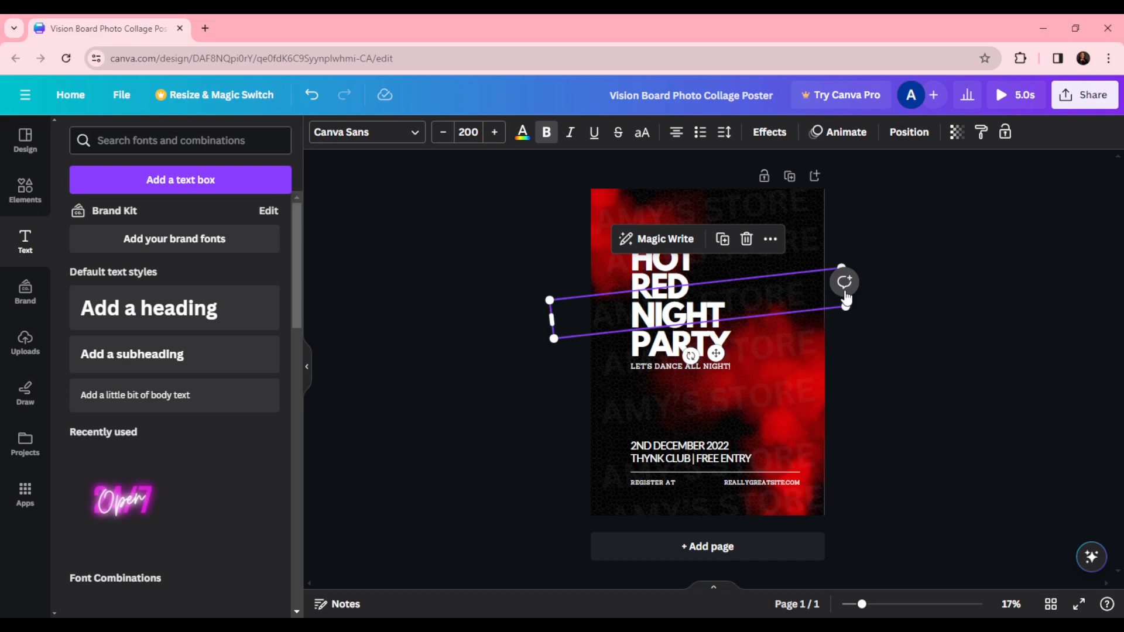
drag(845, 294, 861, 304)
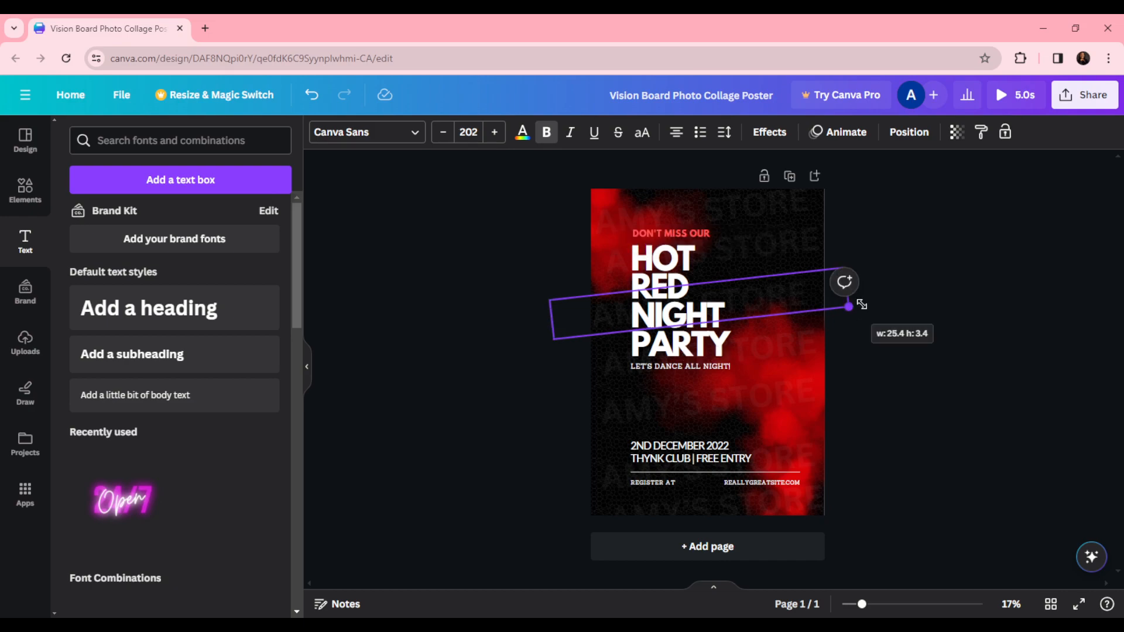
- Widen the AMY'S STORE copies behind PARTY and near the bottom so they extend past the poster edges
drag(620, 320, 601, 374)
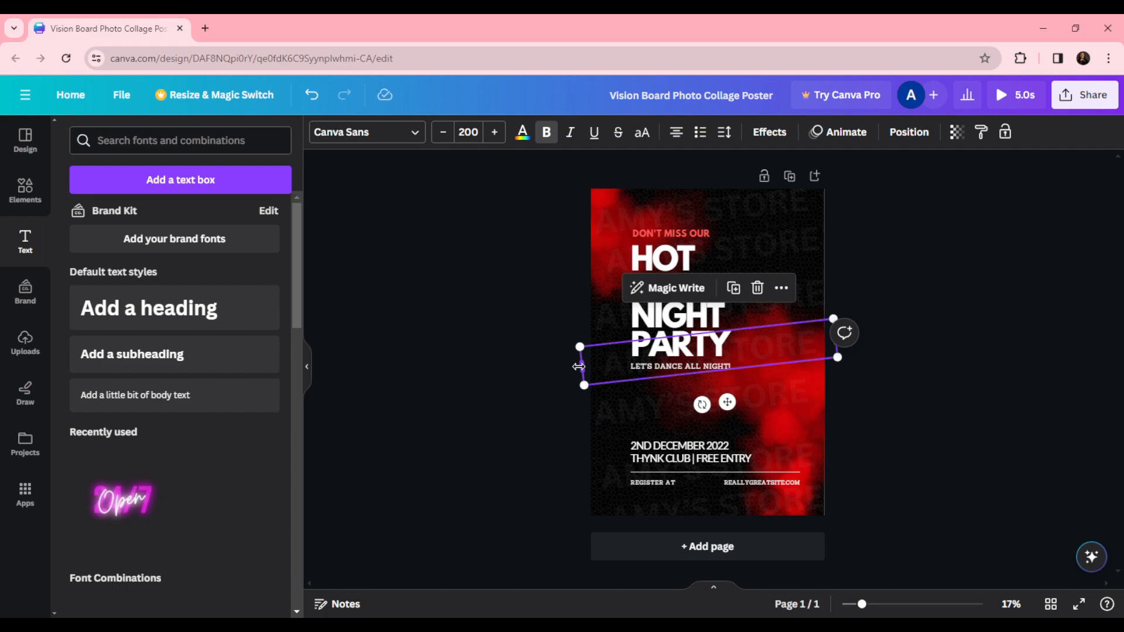
drag(579, 366, 572, 367)
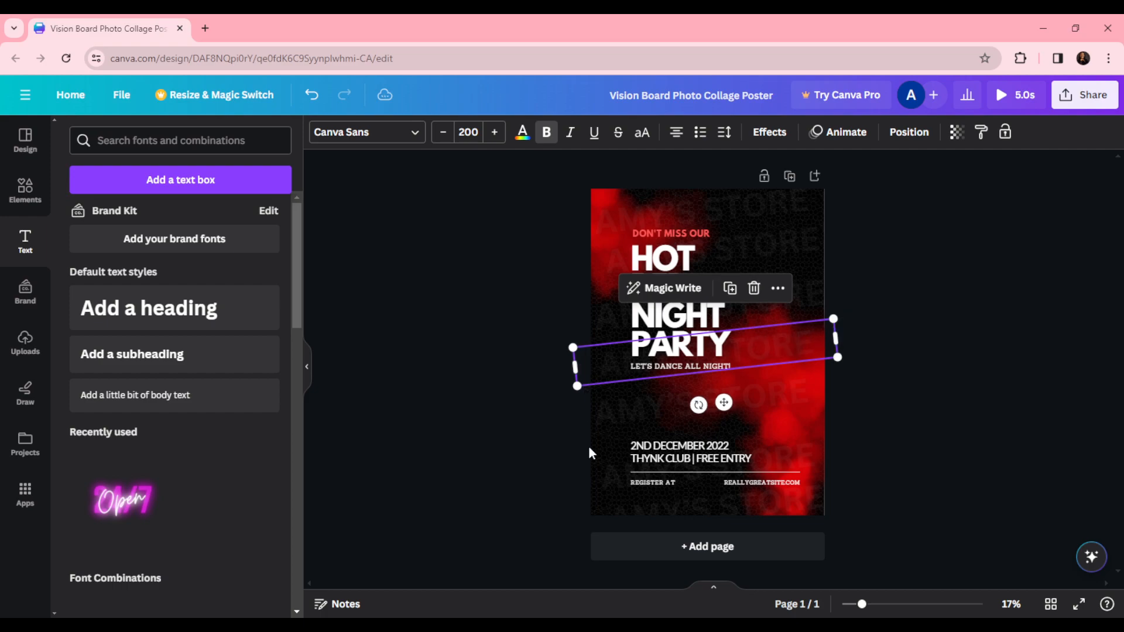
click(594, 467)
drag(579, 483, 570, 488)
click(1097, 246)
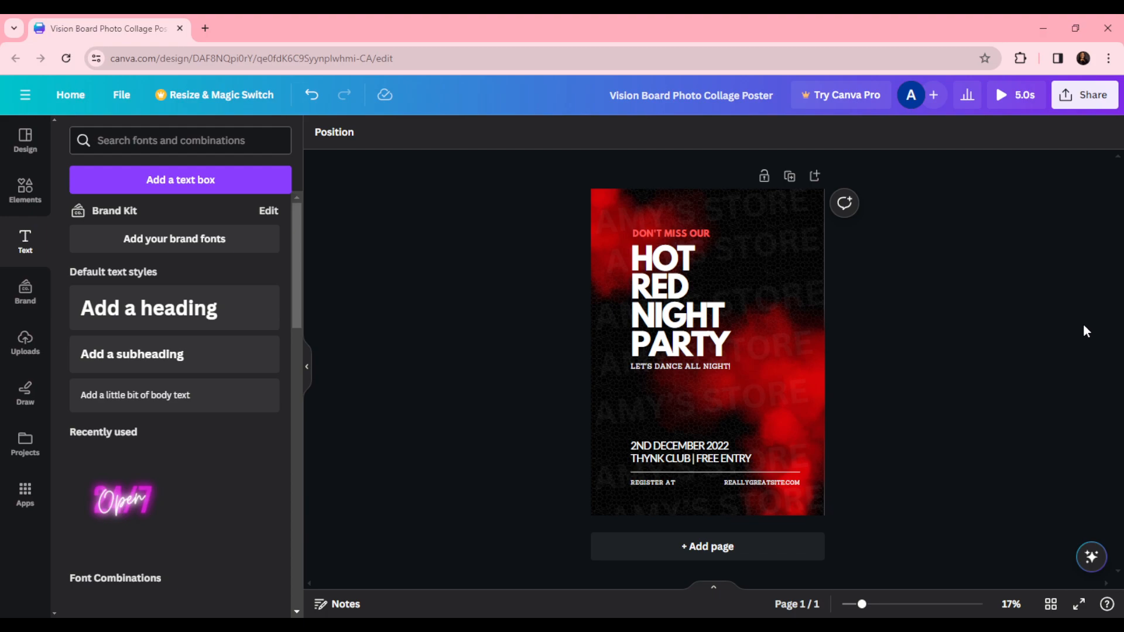
- Set the transparency of the top AMY'S STORE copy to about 4
click(786, 254)
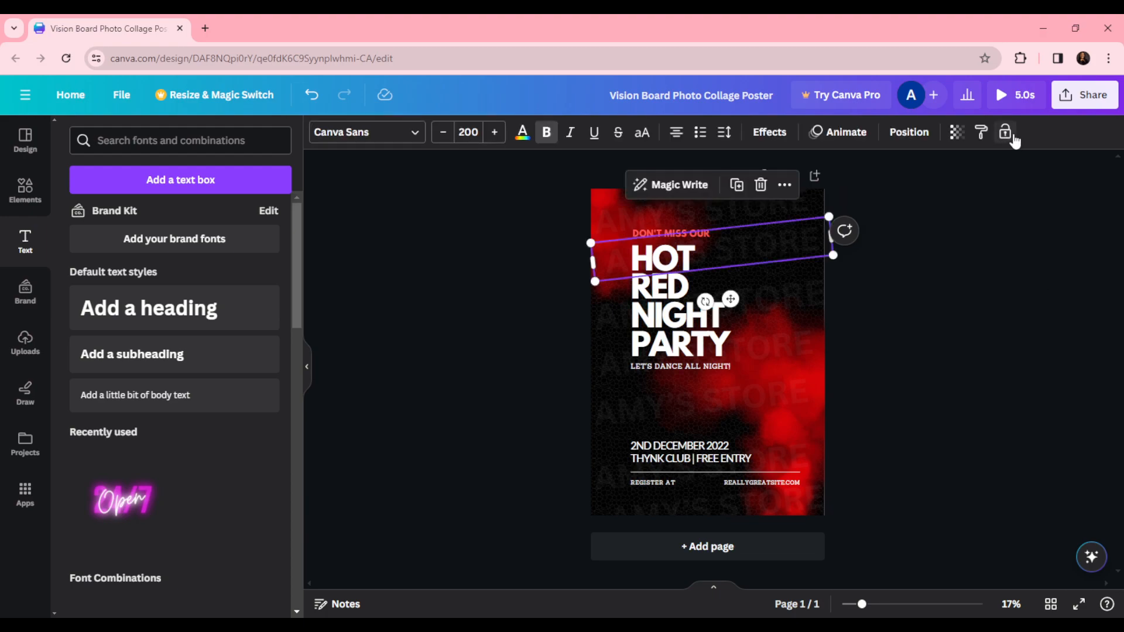
click(957, 132)
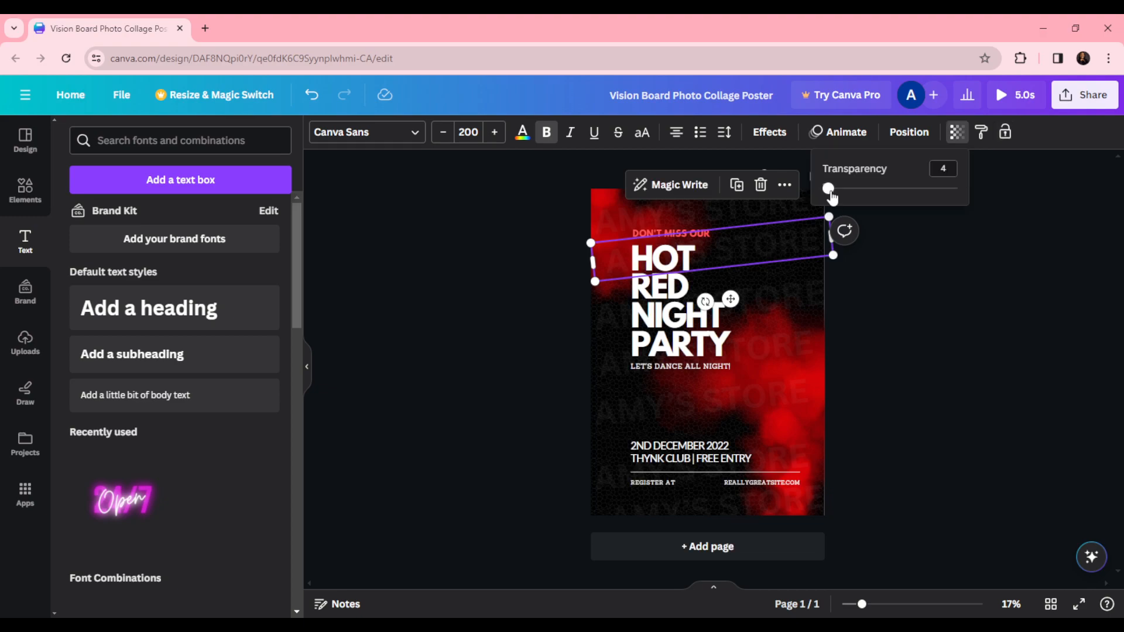
mouse_move(831, 195)
mouse_down()
mouse_move(821, 190)
mouse_move(830, 201)
mouse_up()
drag(827, 188, 825, 190)
click(781, 321)
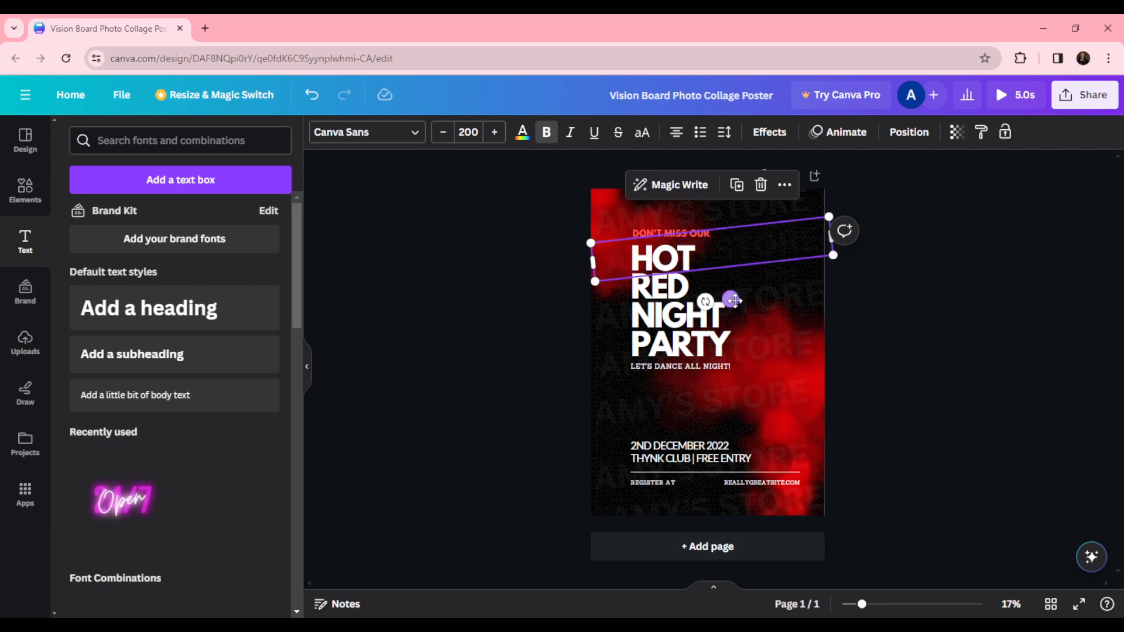
click(988, 295)
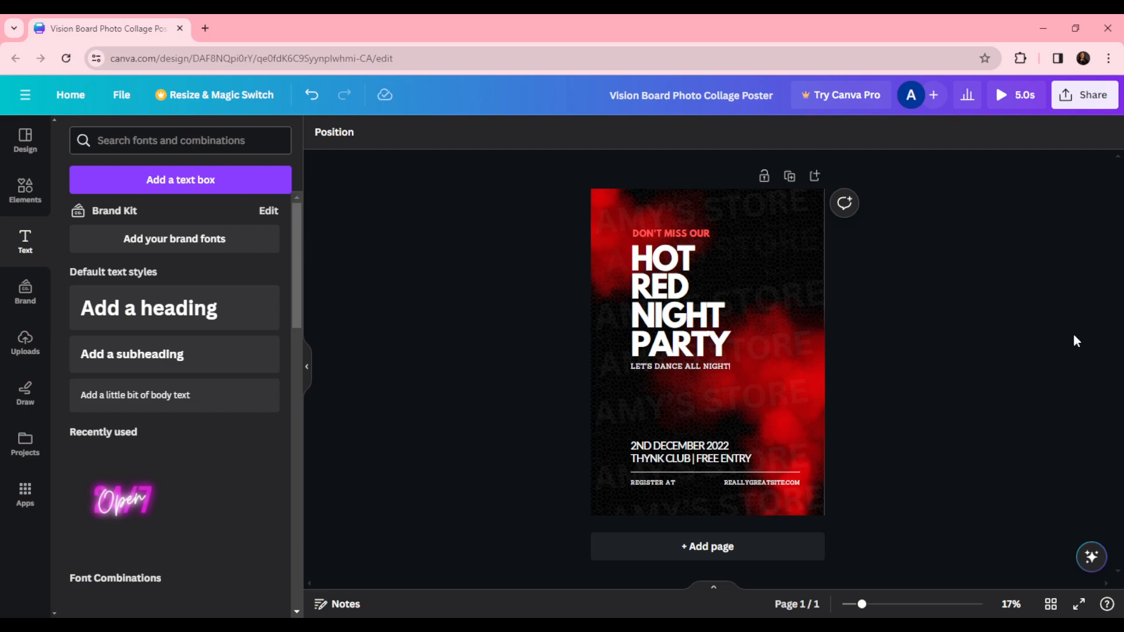